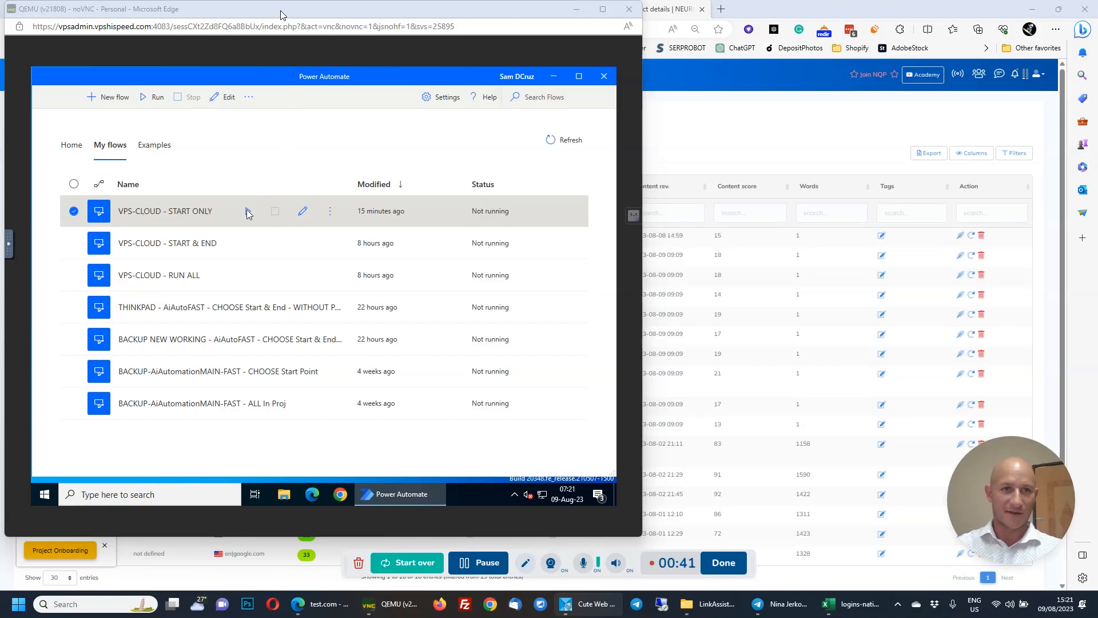
# Review the flows listed in Power Automate on the remote desktop alongside the query list of the test.com project in NEURONwriter
pyautogui.moveTo(280, 14)
pyautogui.mouseDown()
pyautogui.moveTo(294, 47)
pyautogui.moveTo(288, 101)
pyautogui.moveTo(272, 19)
pyautogui.mouseUp()
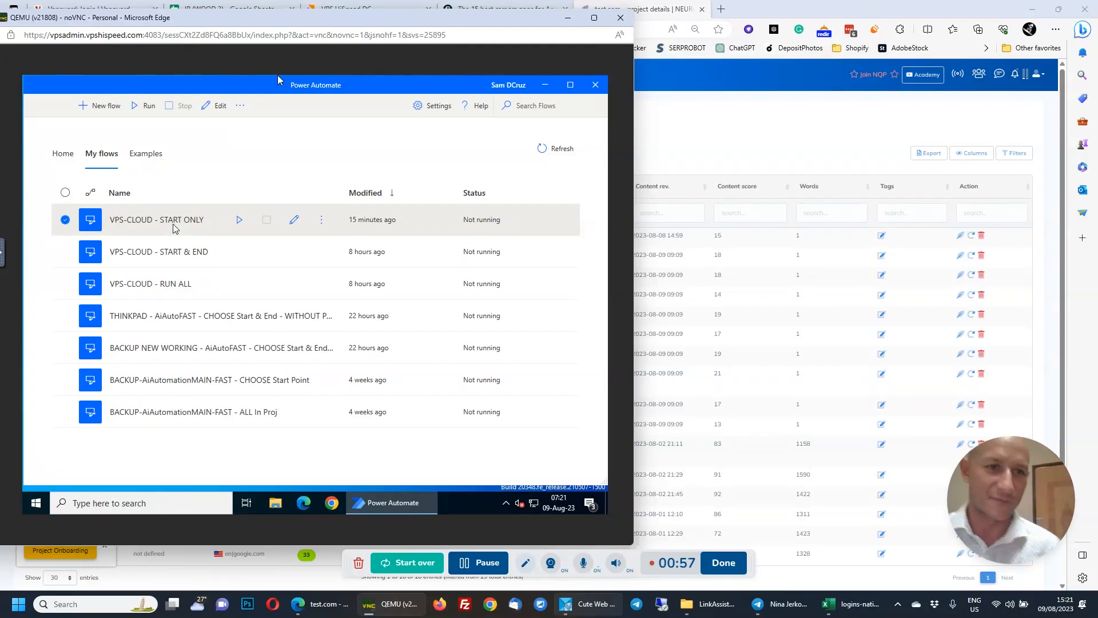
pyautogui.click(750, 136)
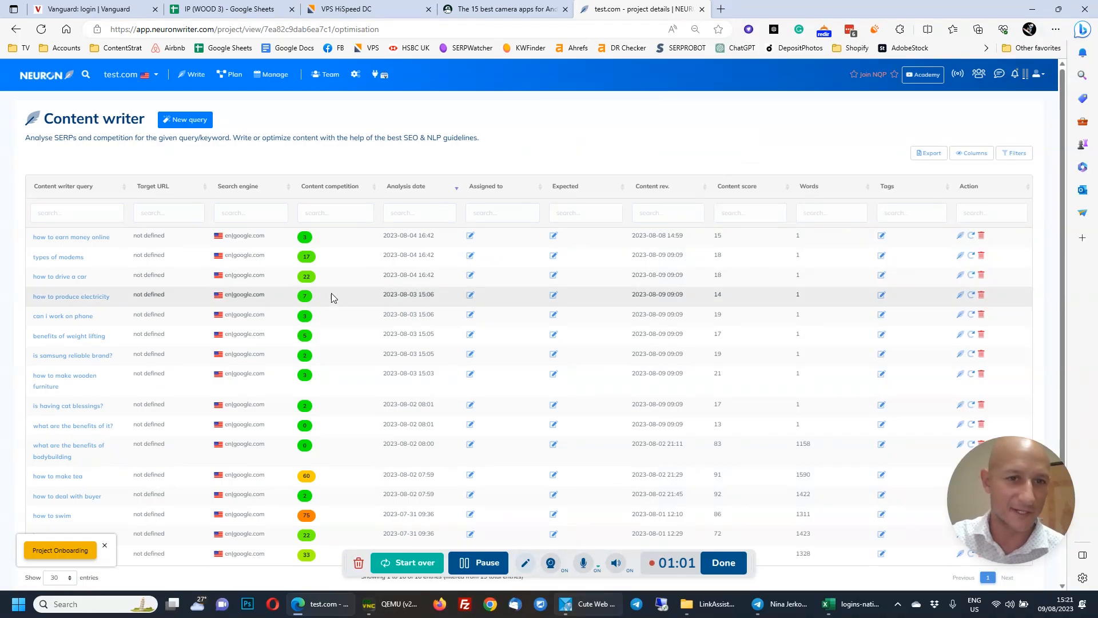
pyautogui.scroll(-3, 331, 293)
pyautogui.scroll(2, 331, 293)
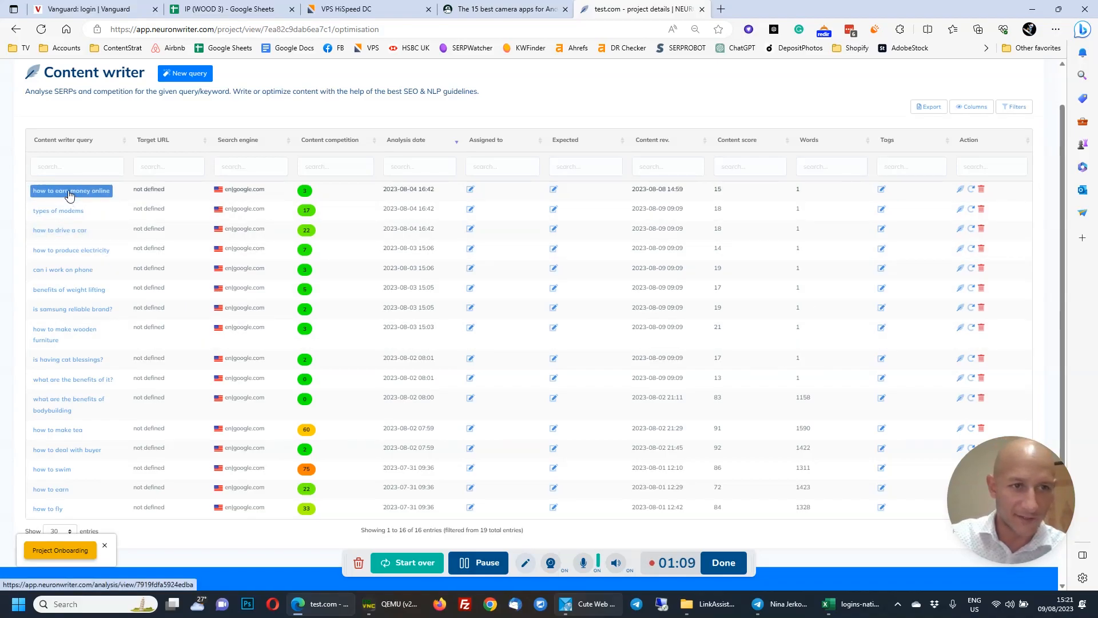
pyautogui.click(388, 612)
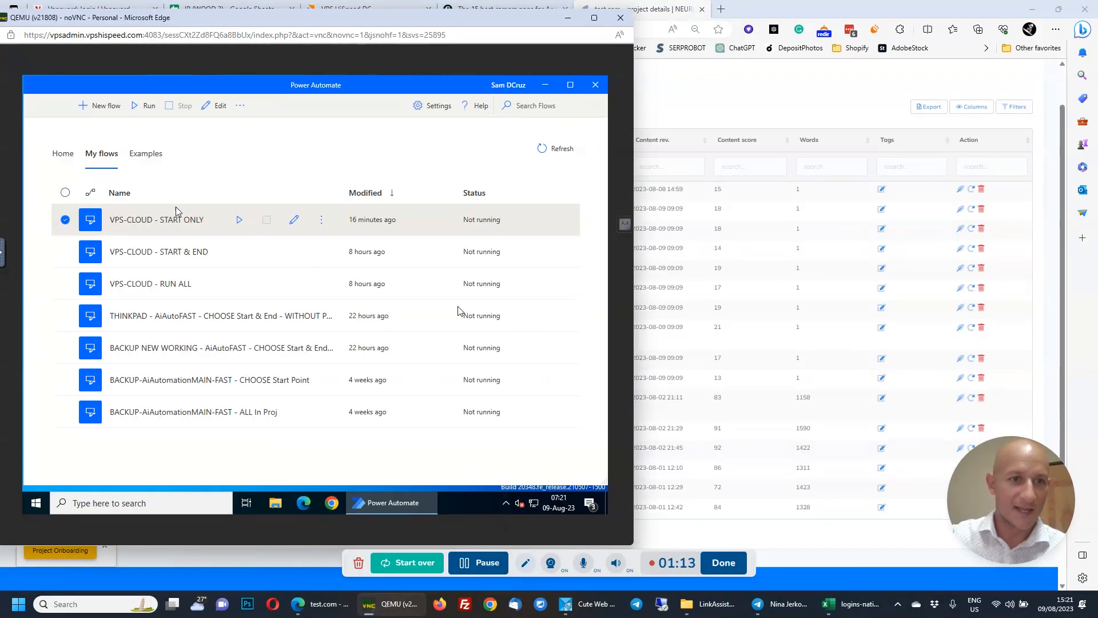
pyautogui.click(696, 111)
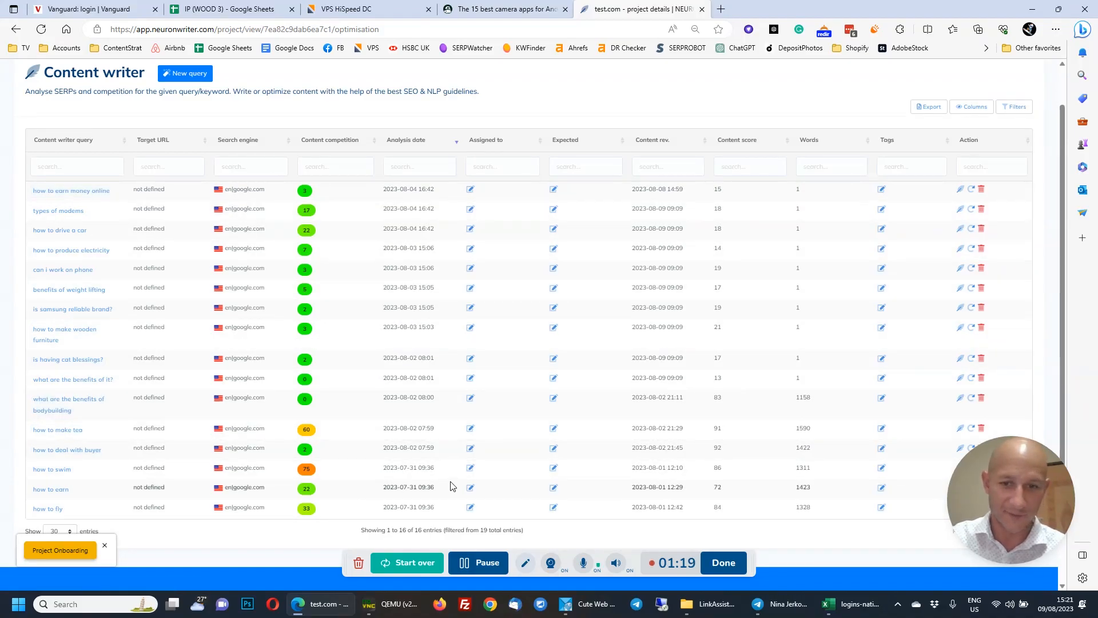
pyautogui.click(416, 610)
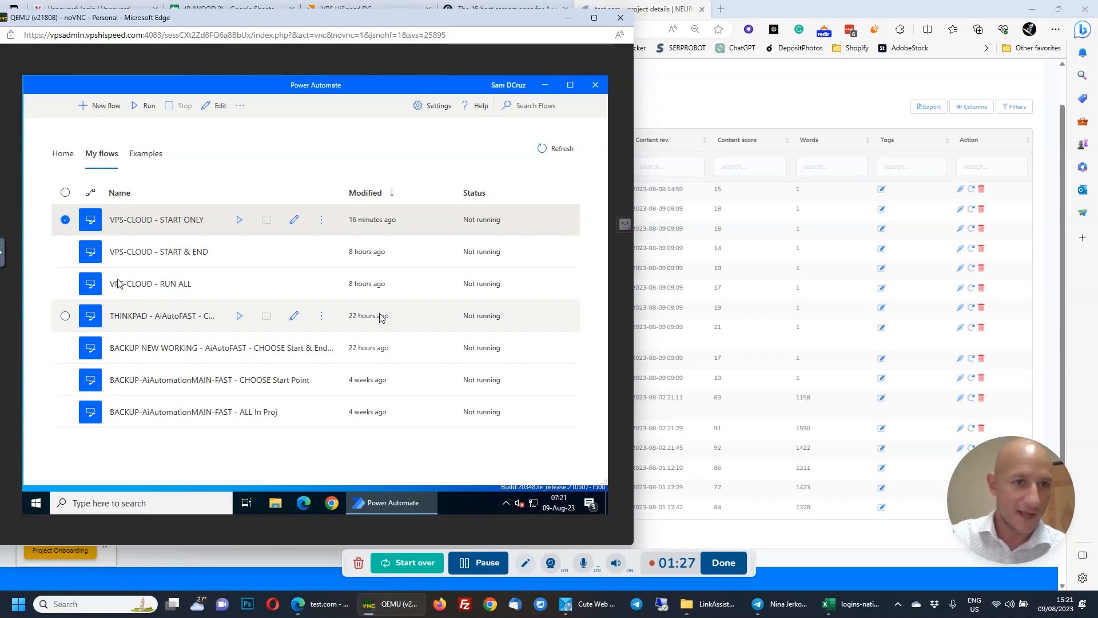
pyautogui.click(686, 105)
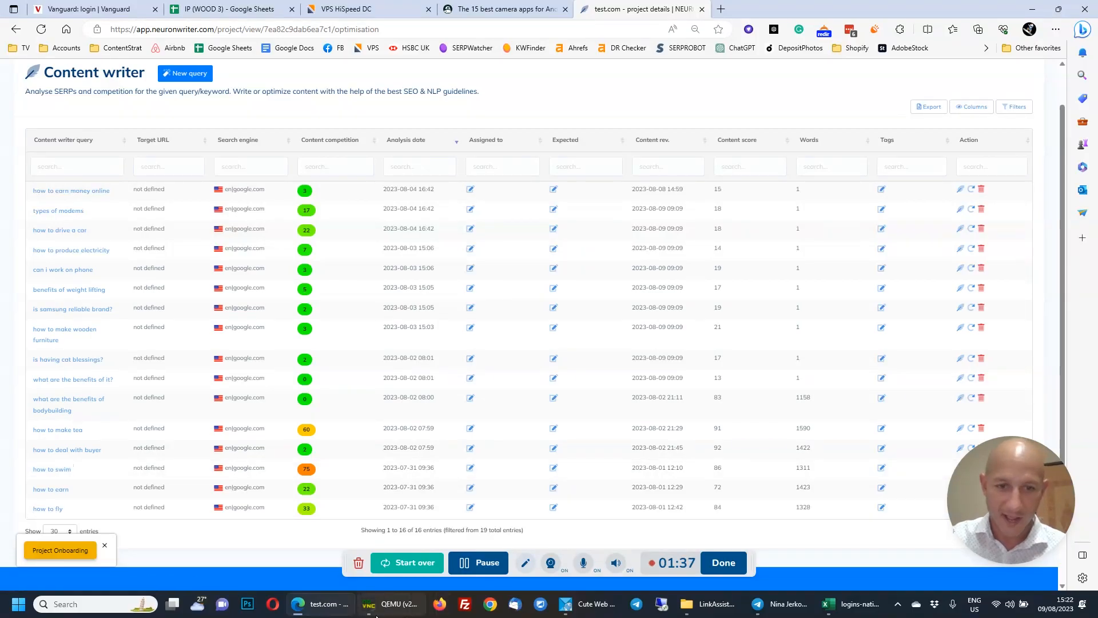
# Switch to Power Automate on the remote desktop and run the flow "VPS-CLOUD - START & END"
pyautogui.click(377, 605)
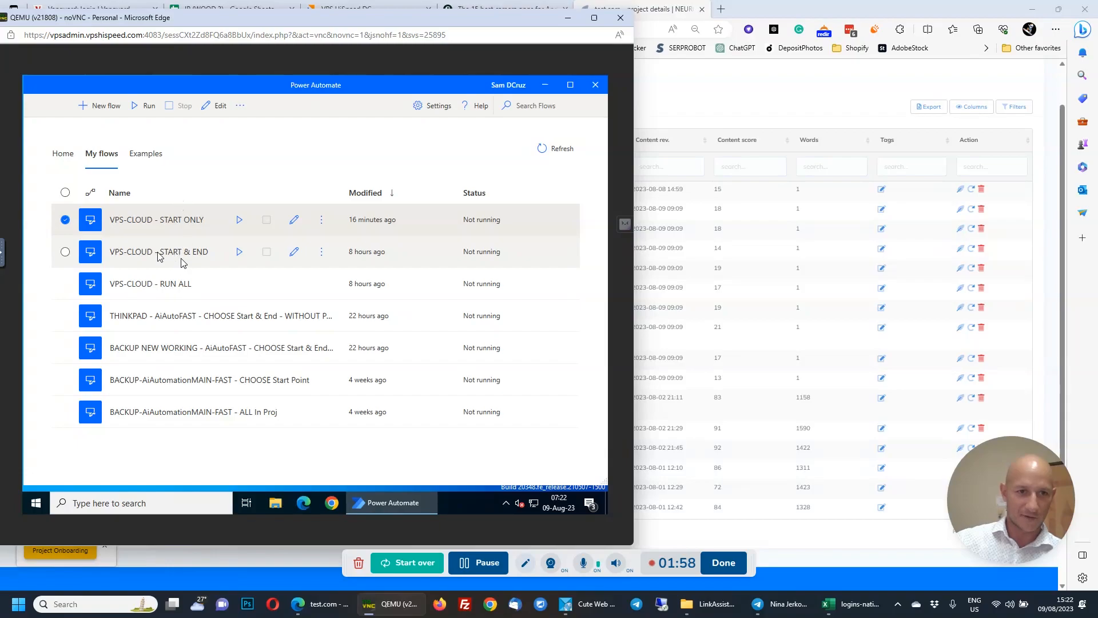
pyautogui.click(239, 252)
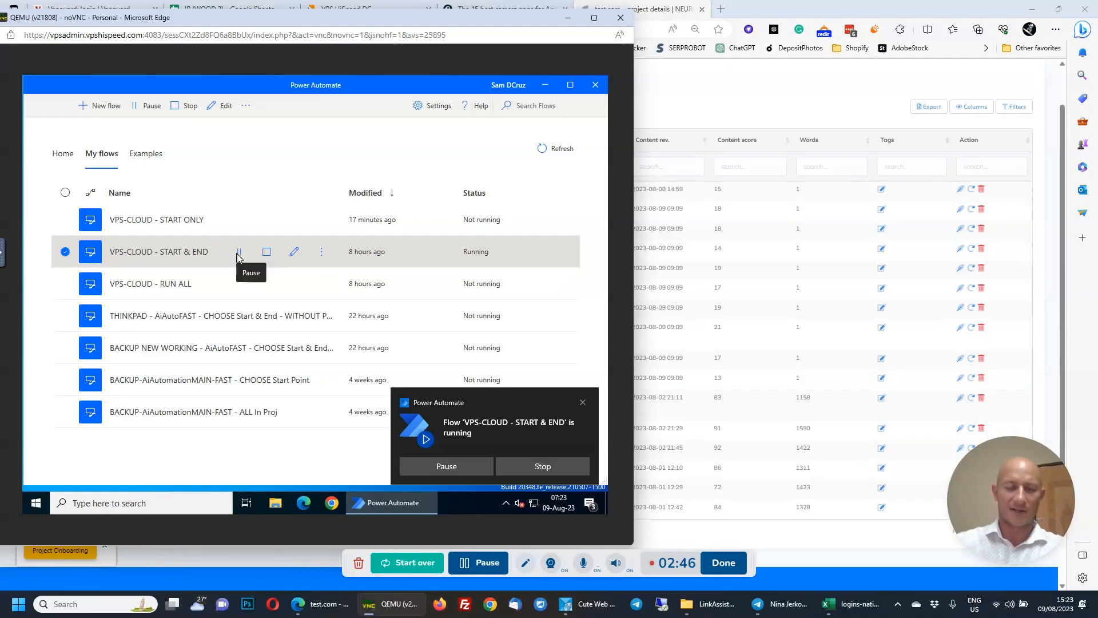
pyautogui.click(238, 253)
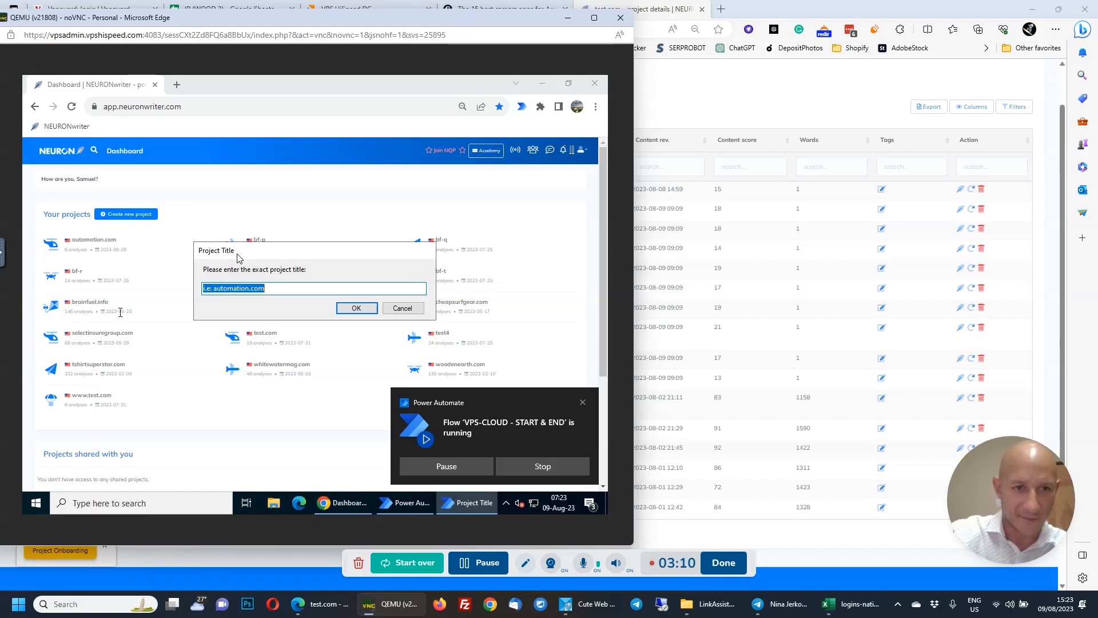
# Give test.com as the exact project title for the flow and open that project
pyautogui.write('te')
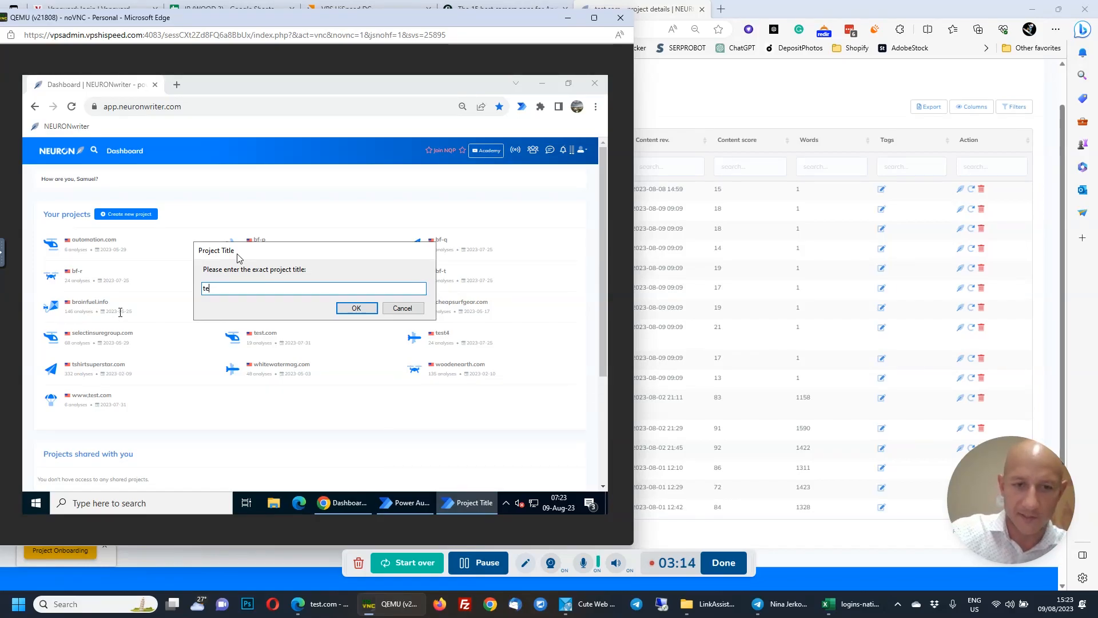
pyautogui.write('st.com')
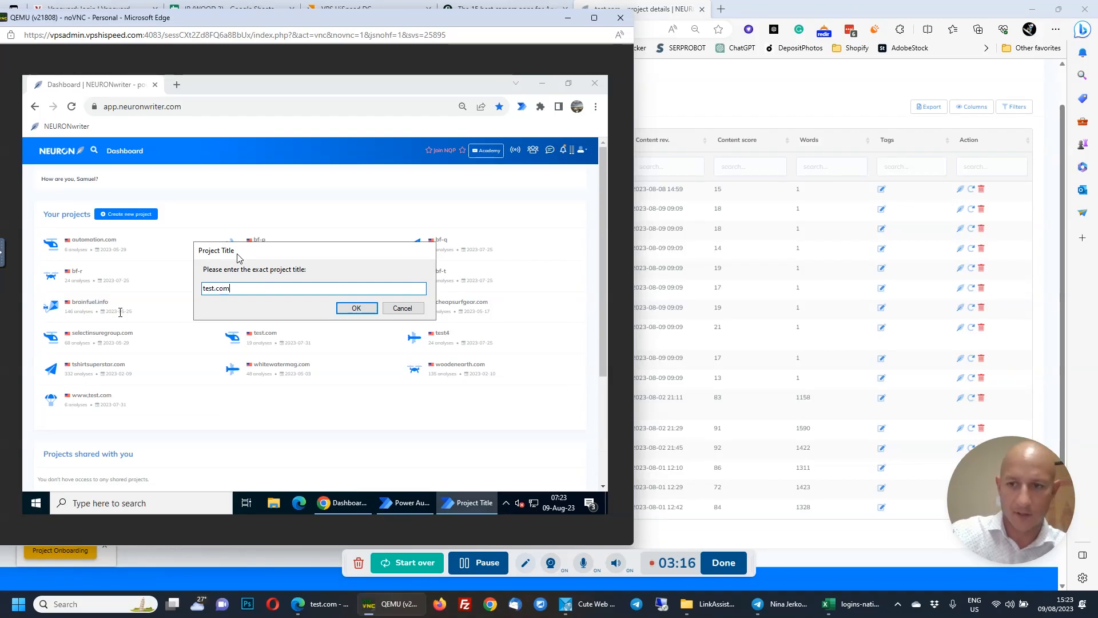
pyautogui.press('Return')
pyautogui.click(265, 337)
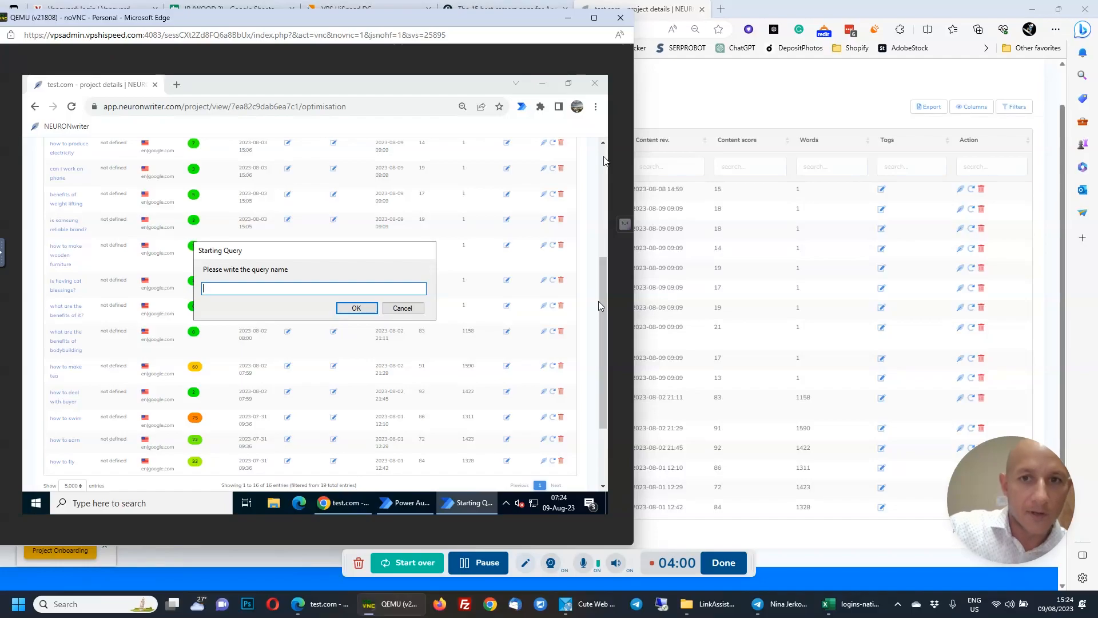
# Check the query names in the project's list and submit "how to earn money online" as the starting query
pyautogui.moveTo(598, 300); pyautogui.dragTo(599, 167)
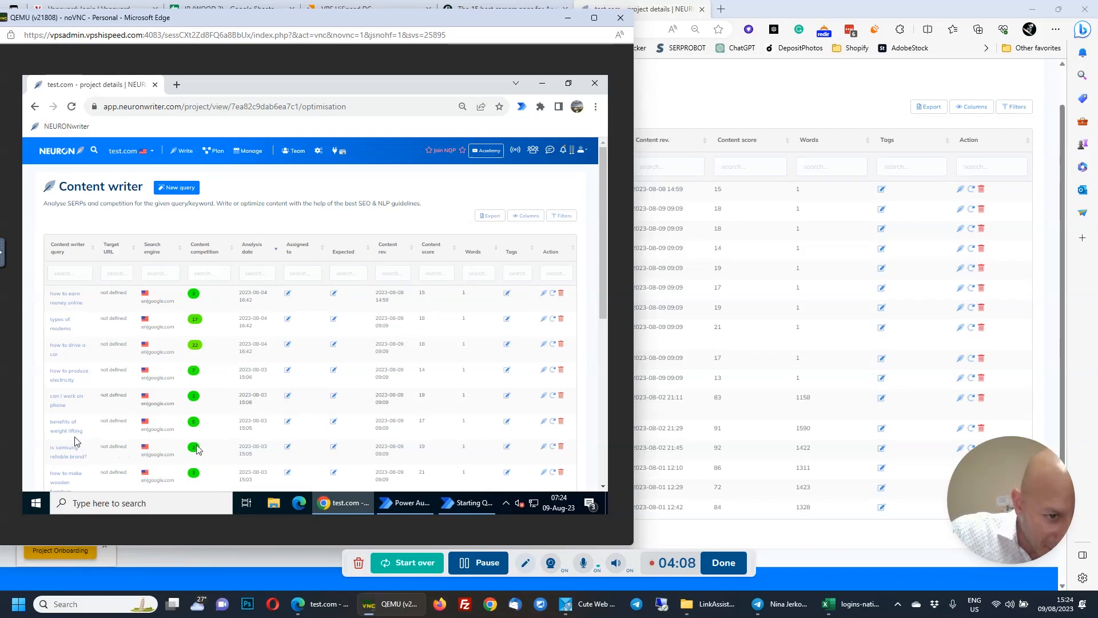
pyautogui.click(77, 406)
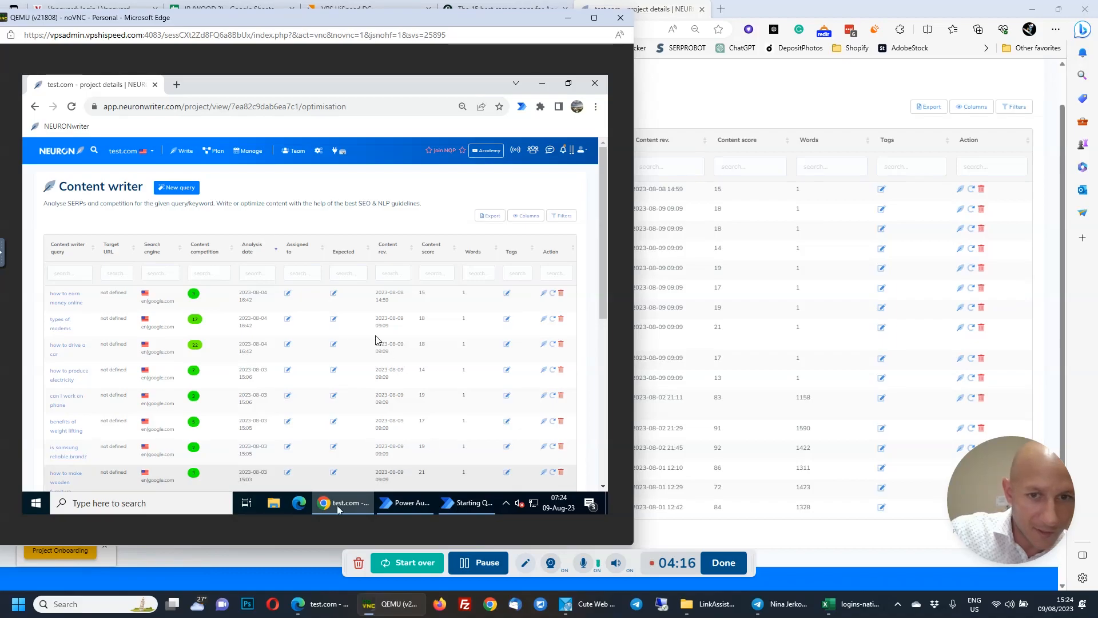
pyautogui.click(461, 505)
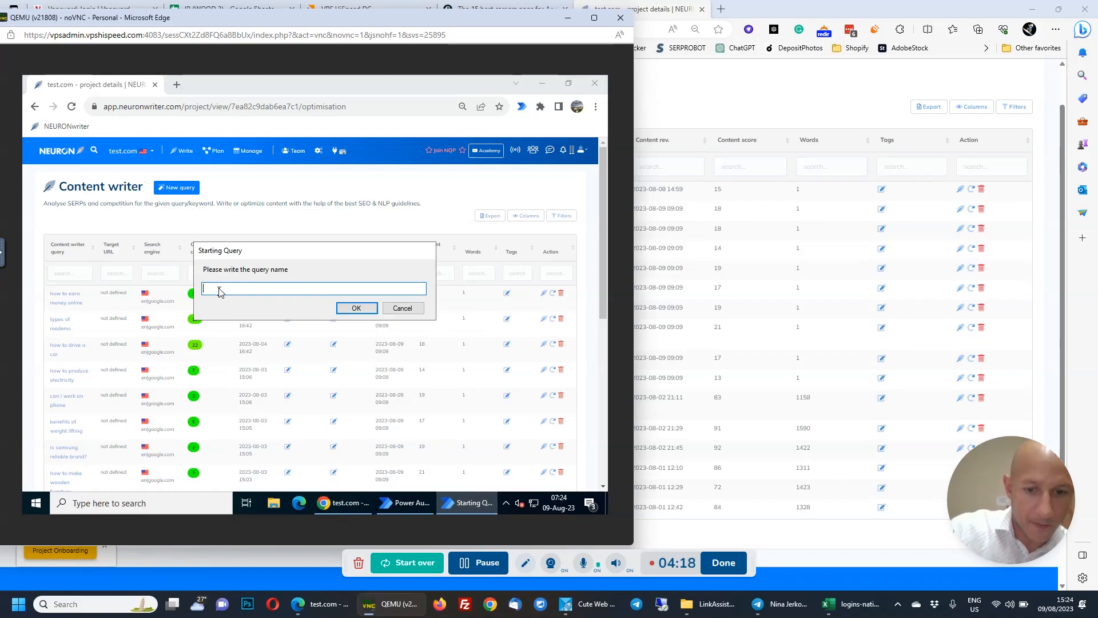
pyautogui.write('ho')
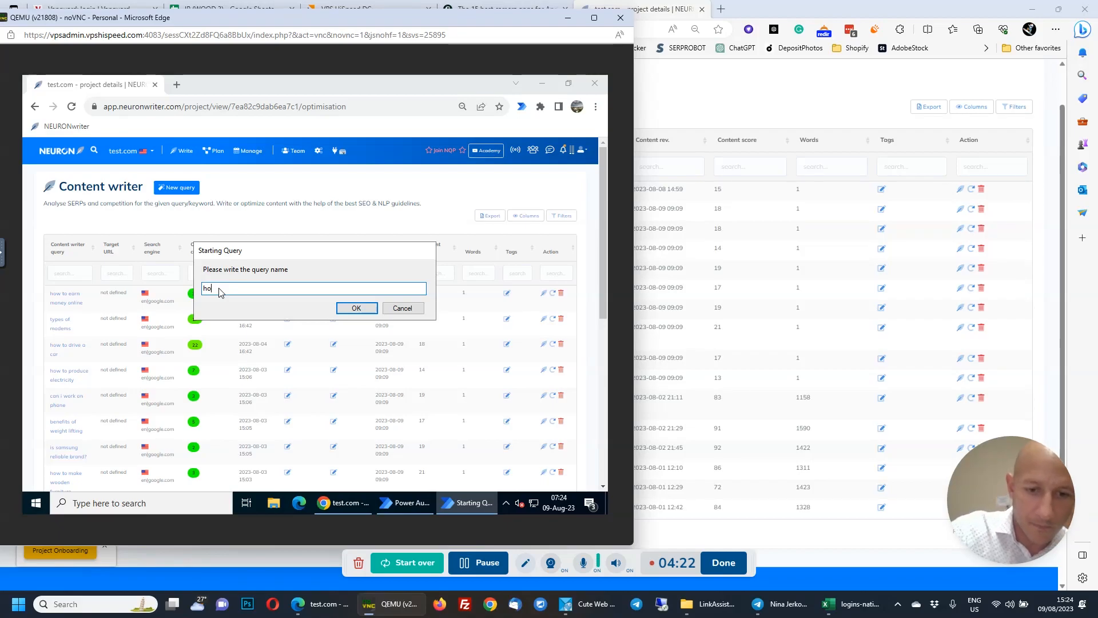
pyautogui.write('w to earn money online')
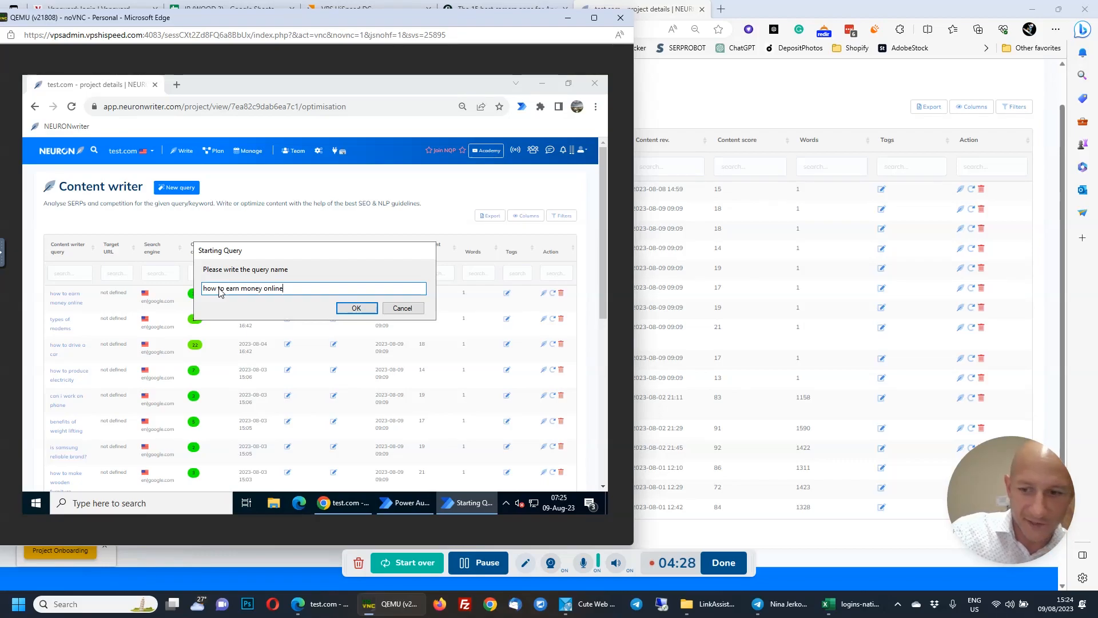
pyautogui.press('Return')
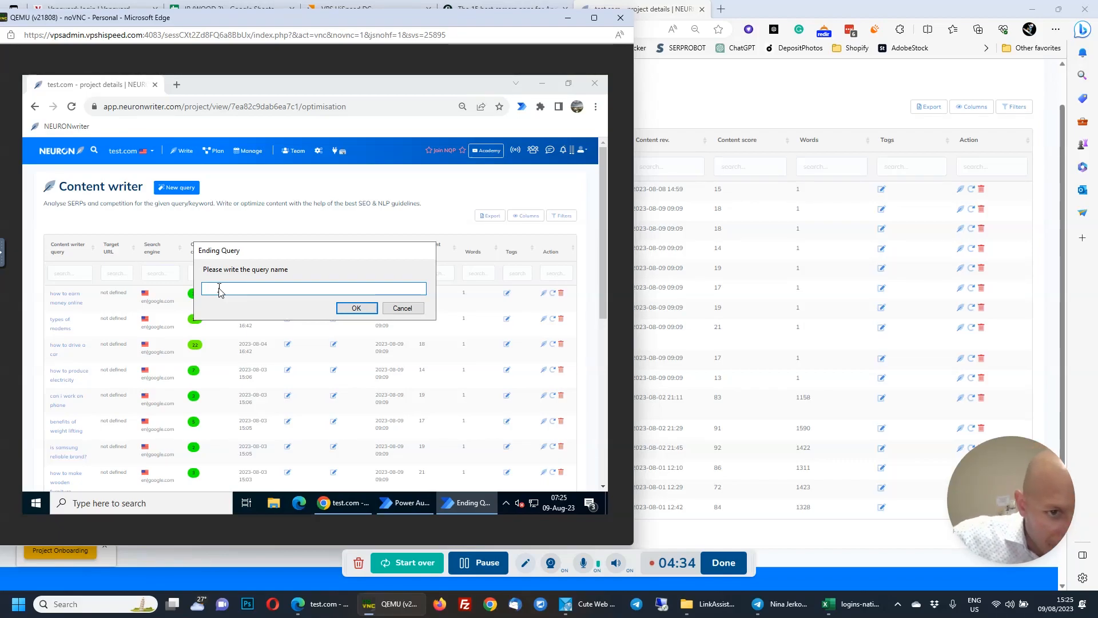
# Submit "can i work on phone" as the ending query for the flow
pyautogui.write('ca')
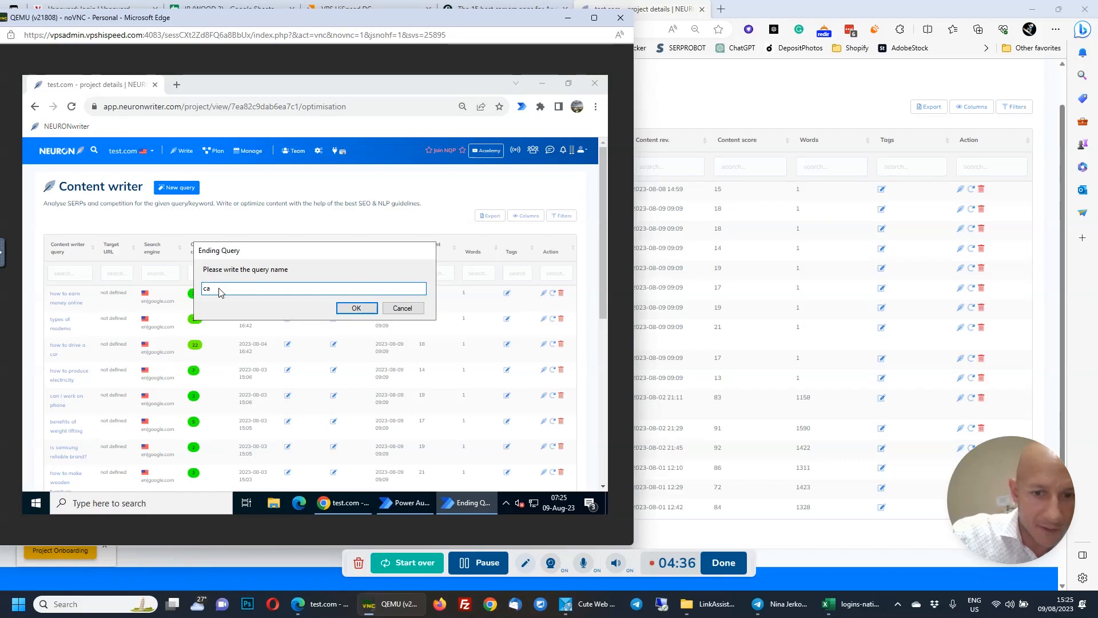
pyautogui.write('n i work')
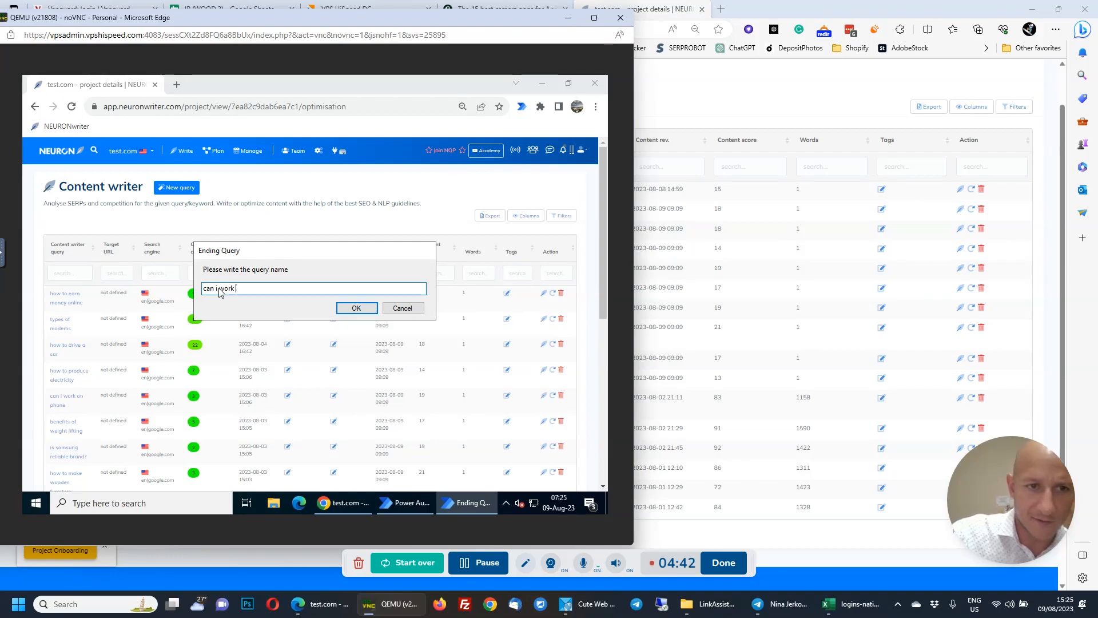
pyautogui.write('on phone')
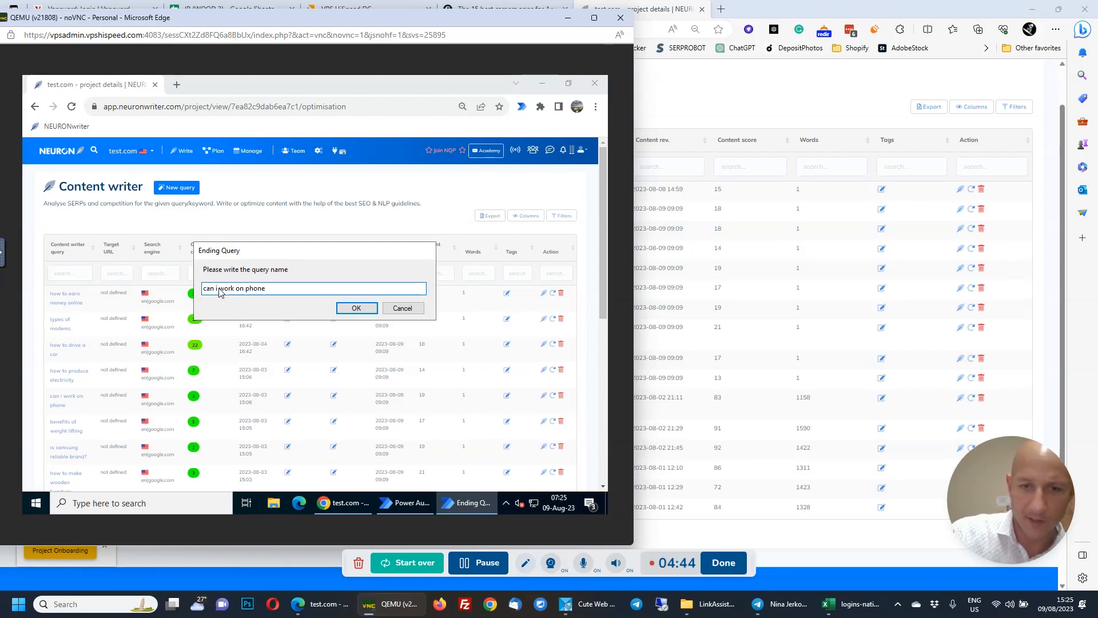
pyautogui.press('Return')
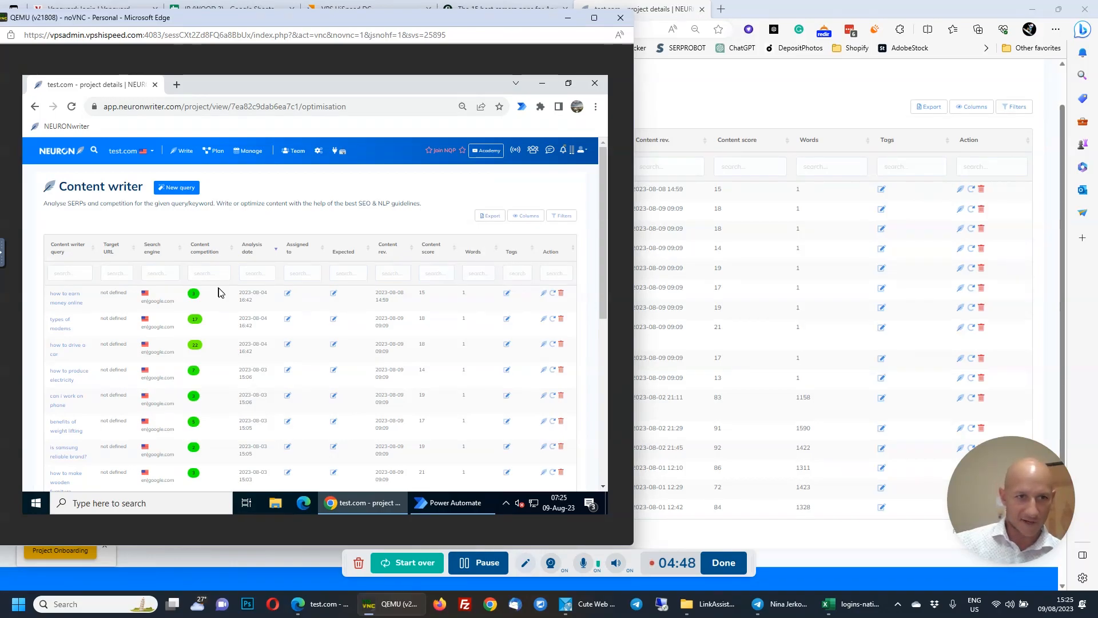
# Open the "how to earn money online" query and follow the flow's writing under the article headings
pyautogui.click(69, 298)
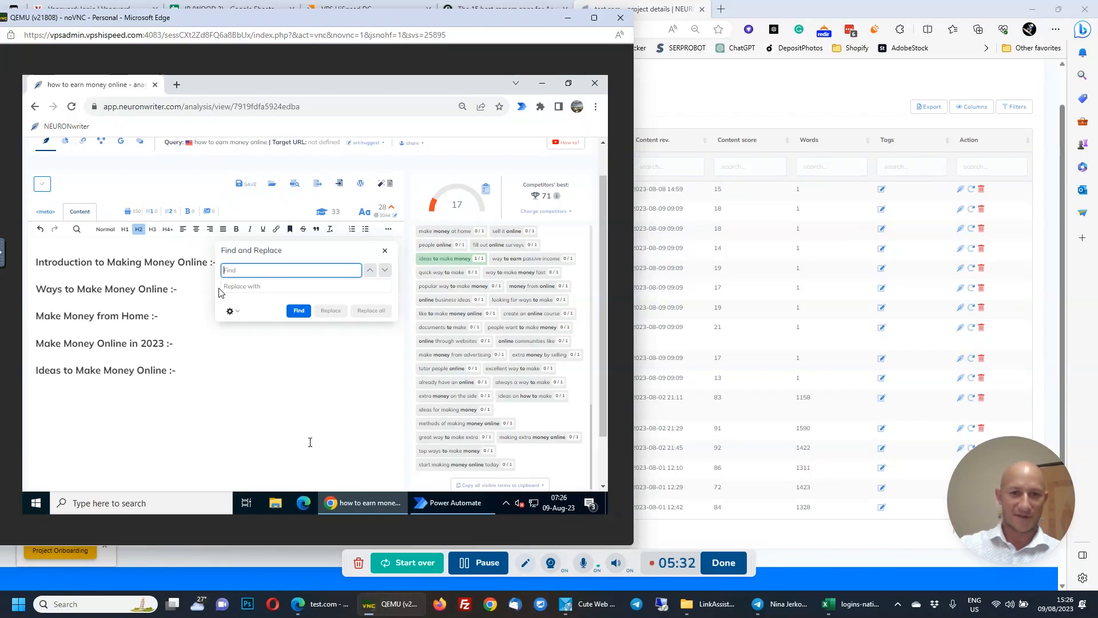
pyautogui.press('Escape')
pyautogui.press('Return')
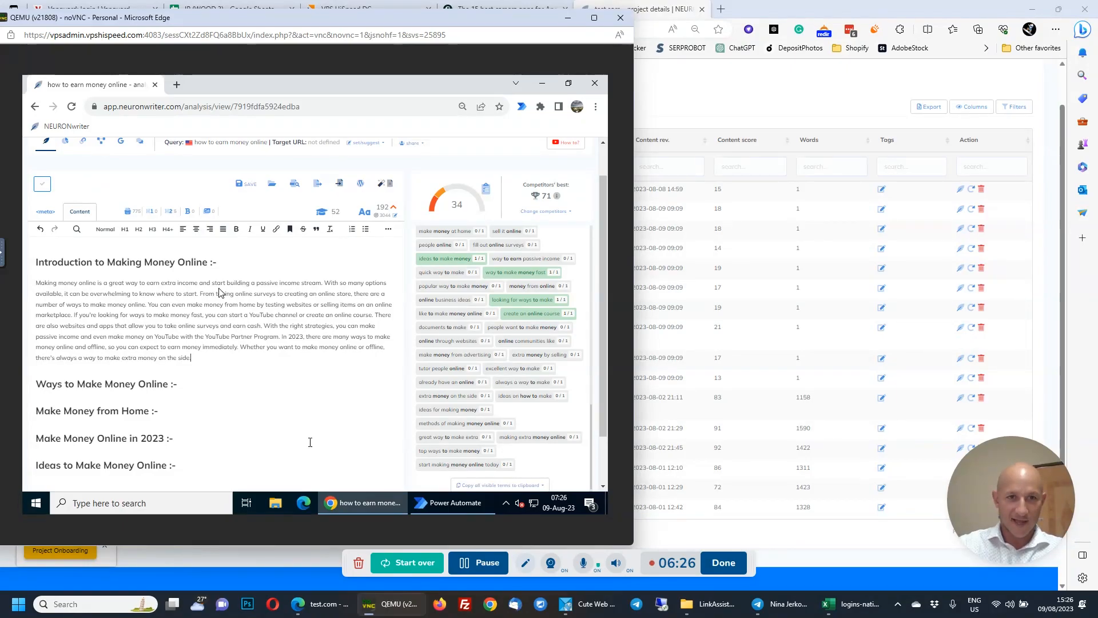
pyautogui.scroll(10, 515, 314)
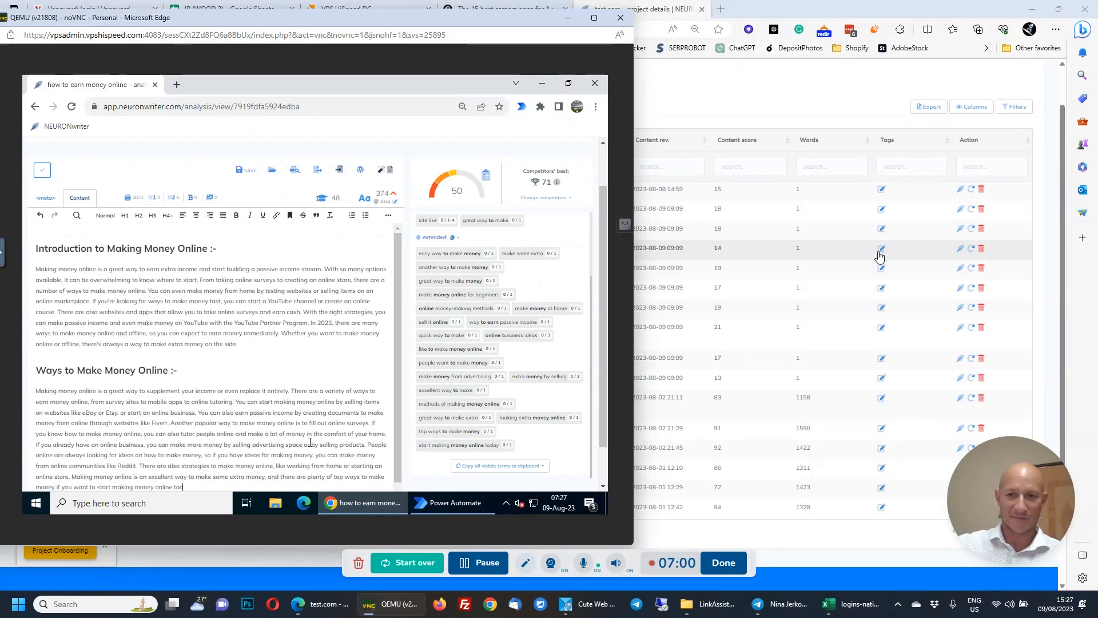
# Look over the test.com query list in the local browser and return to the article editor on the remote desktop
pyautogui.click(1063, 166)
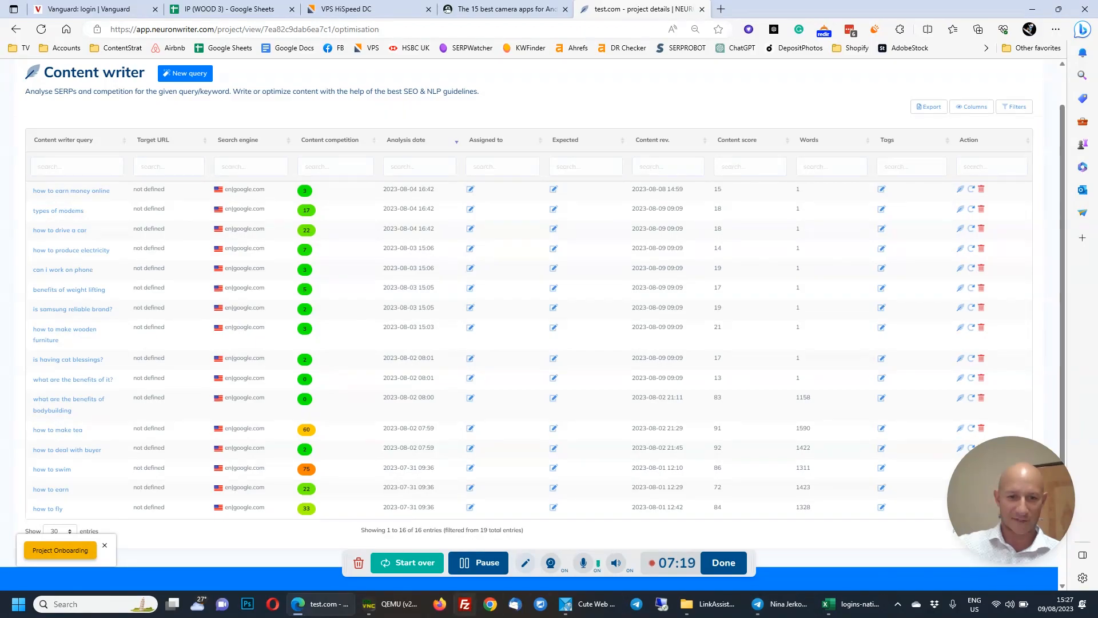
pyautogui.moveTo(396, 612)
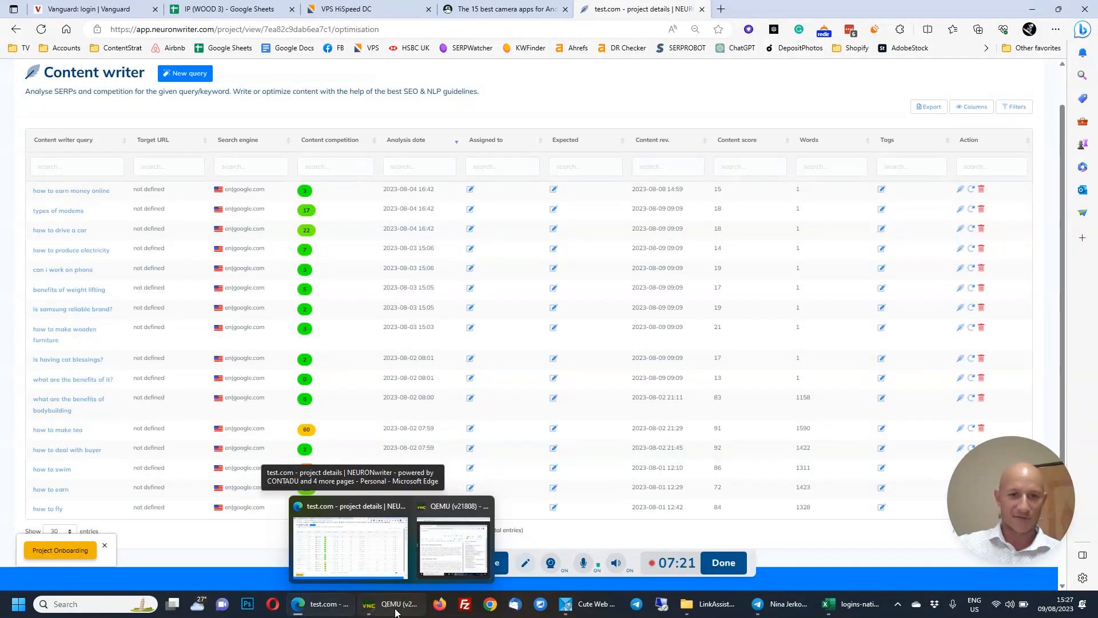
pyautogui.click(453, 546)
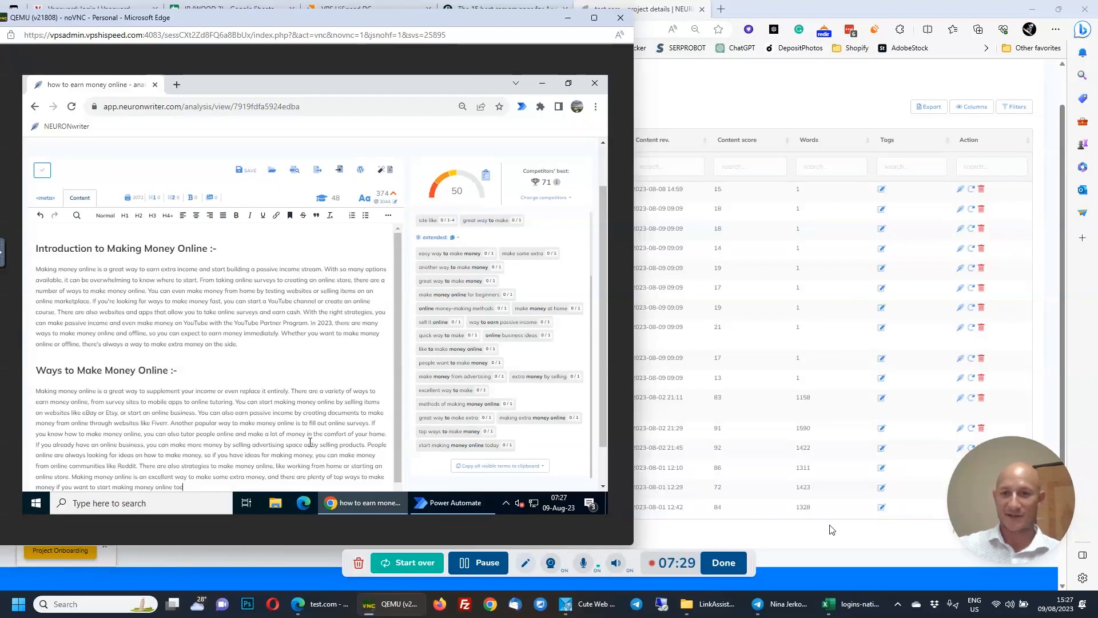
# Refresh the local test.com query list twice to check the word count and content score of "how to earn money online", and return to the remote desktop
pyautogui.click(1064, 133)
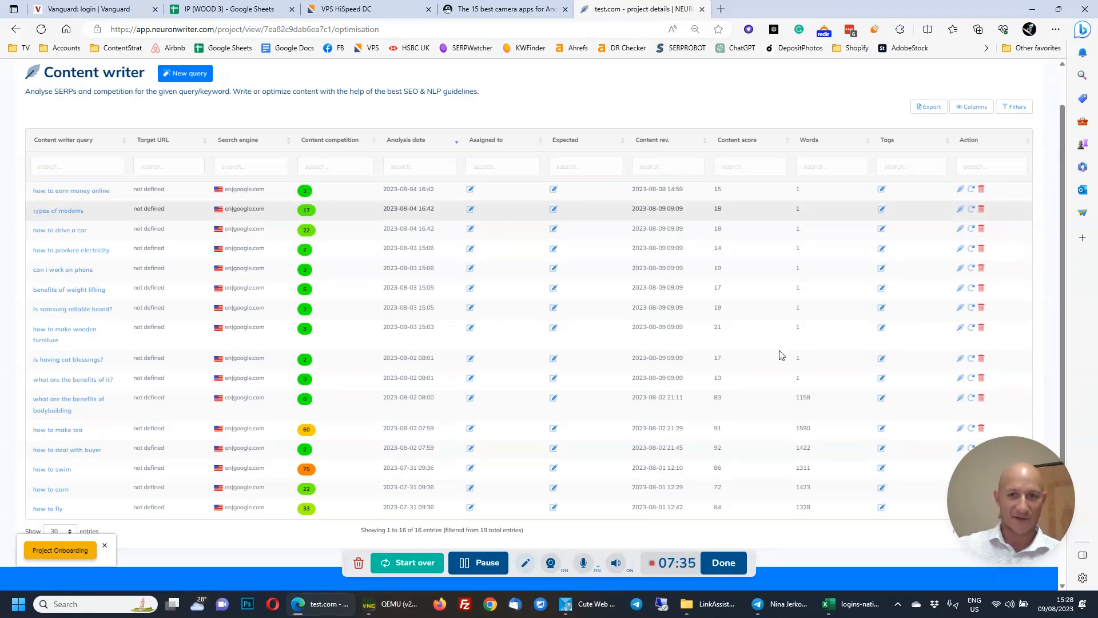
pyautogui.click(42, 32)
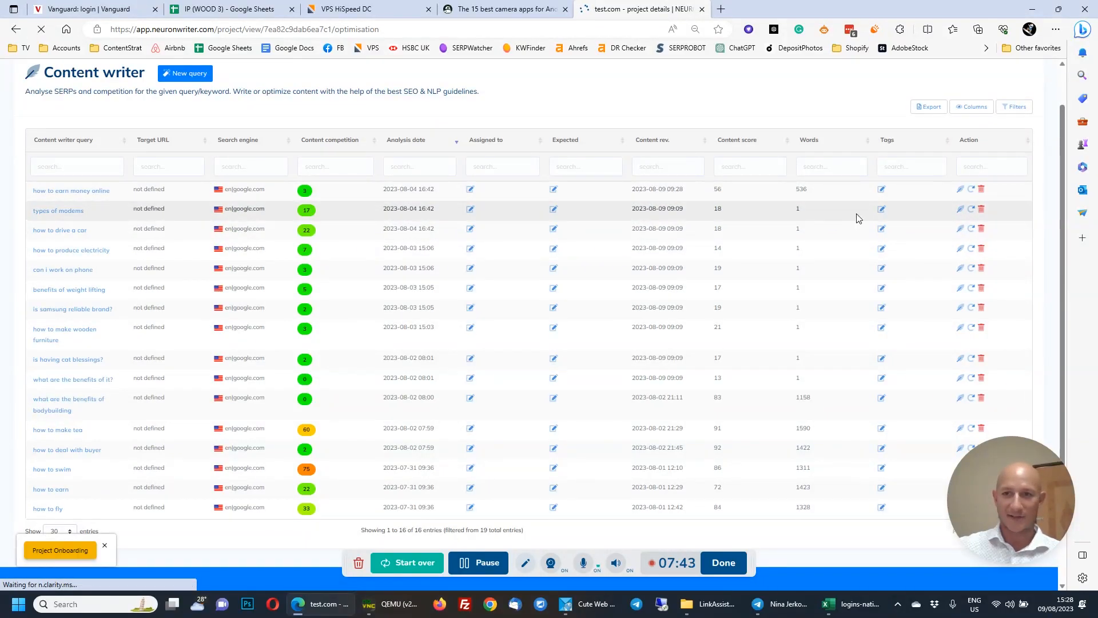
pyautogui.doubleClick(801, 190)
pyautogui.doubleClick(718, 189)
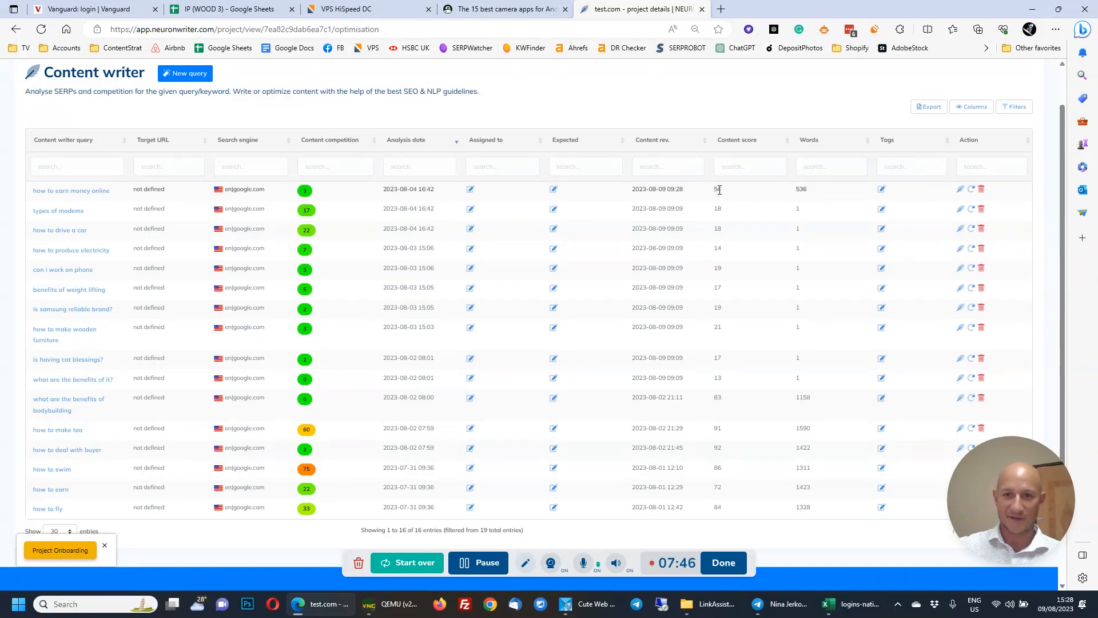
pyautogui.click(791, 348)
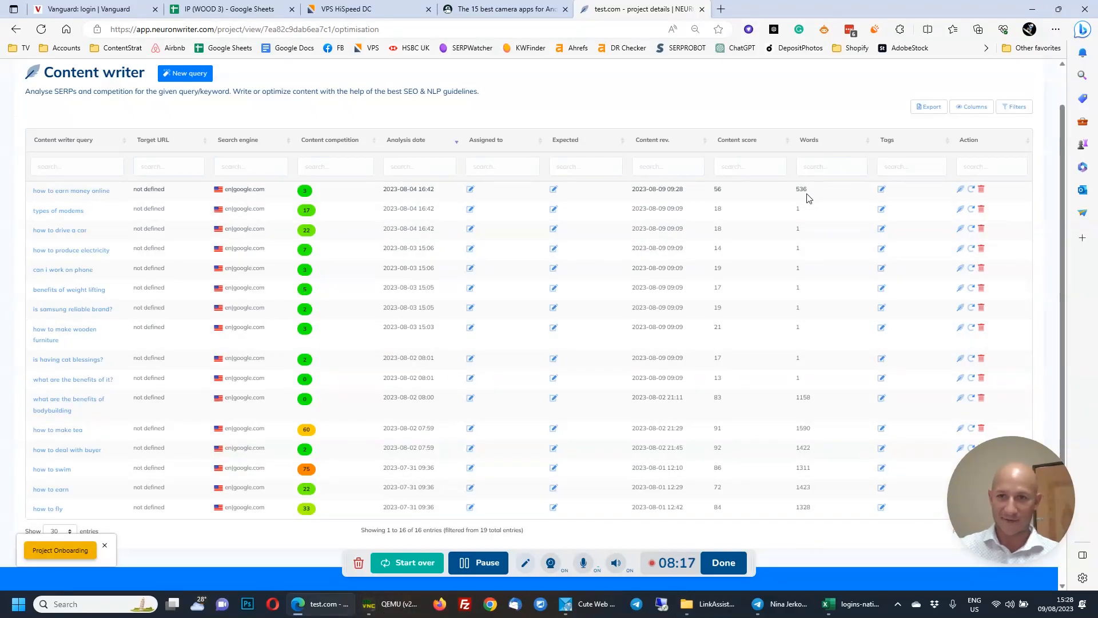
pyautogui.click(41, 29)
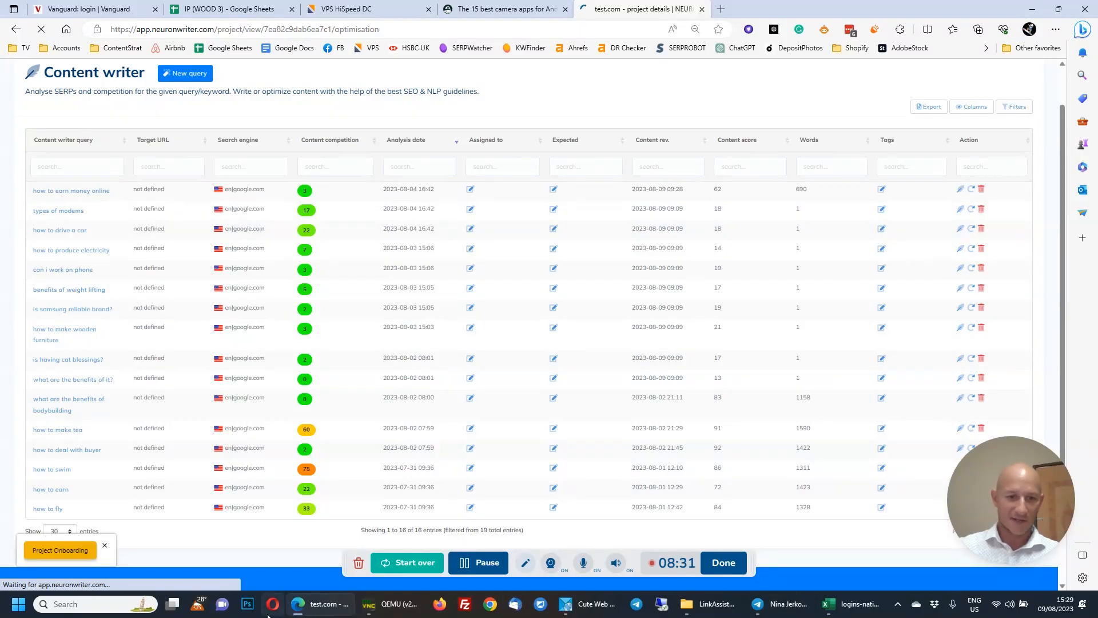
pyautogui.click(387, 610)
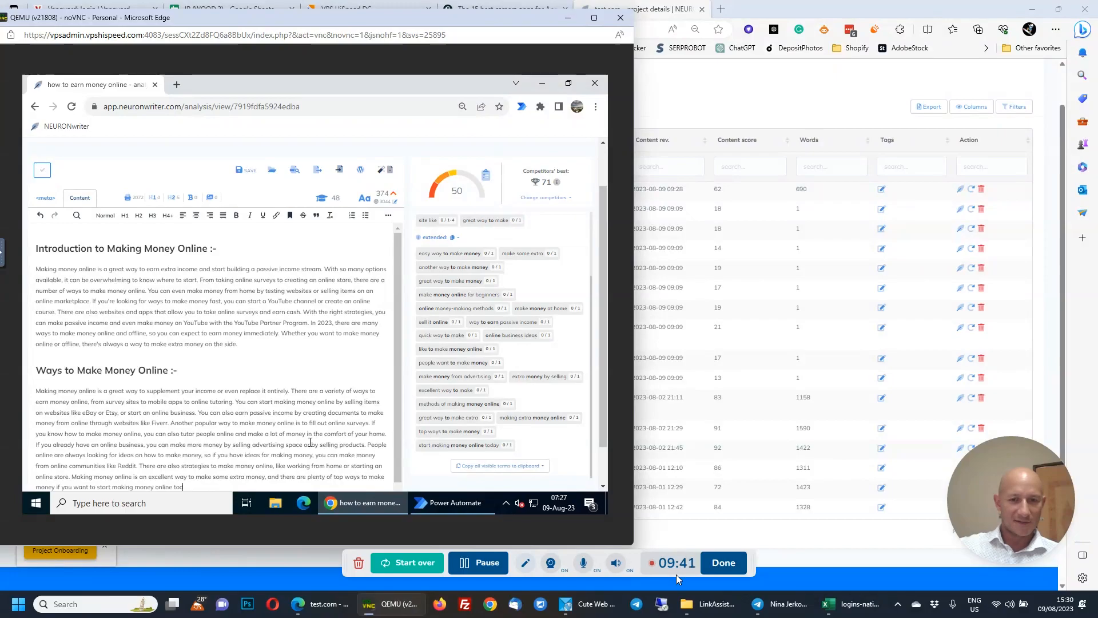
# Format the Q3 FAQ question as an H3 heading and find the "or starting a blog.<>" marker in the article
pyautogui.click(482, 566)
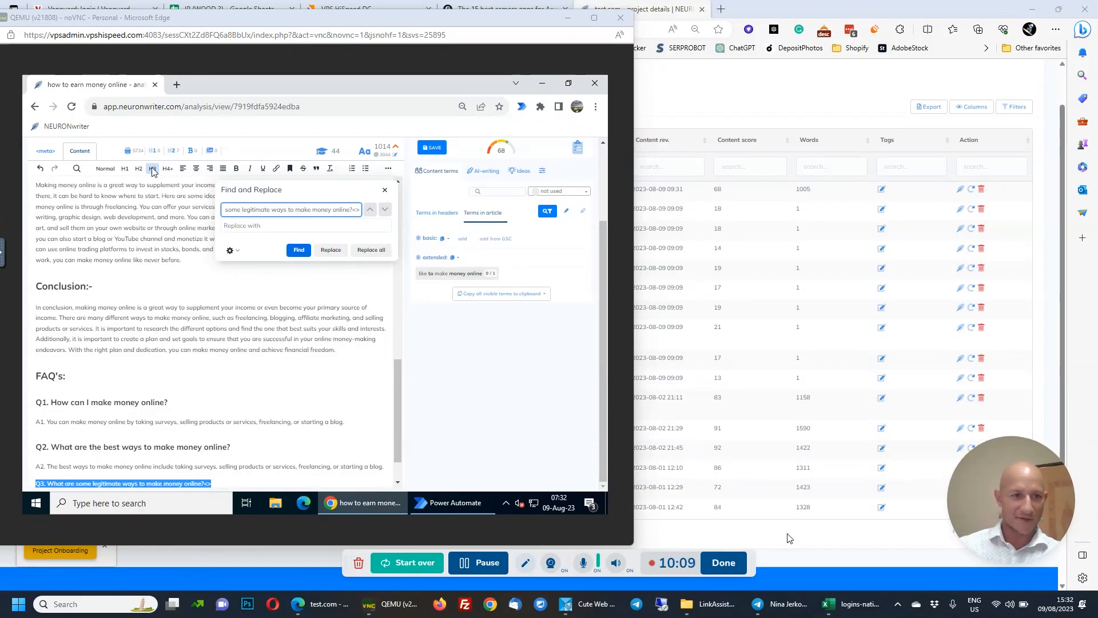
pyautogui.press('Escape')
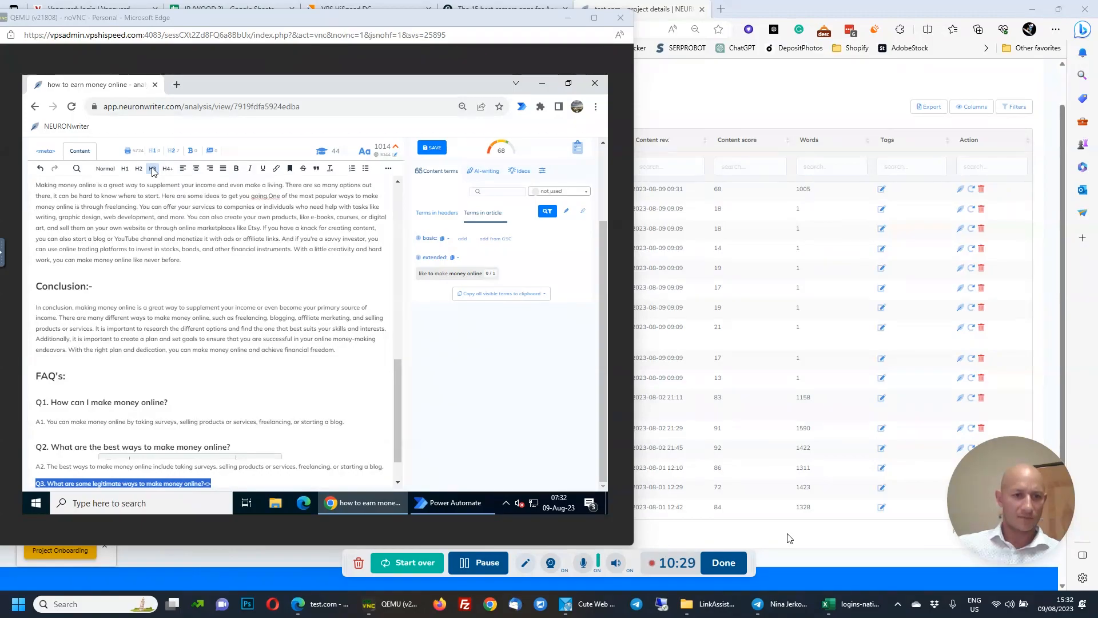
pyautogui.click(153, 169)
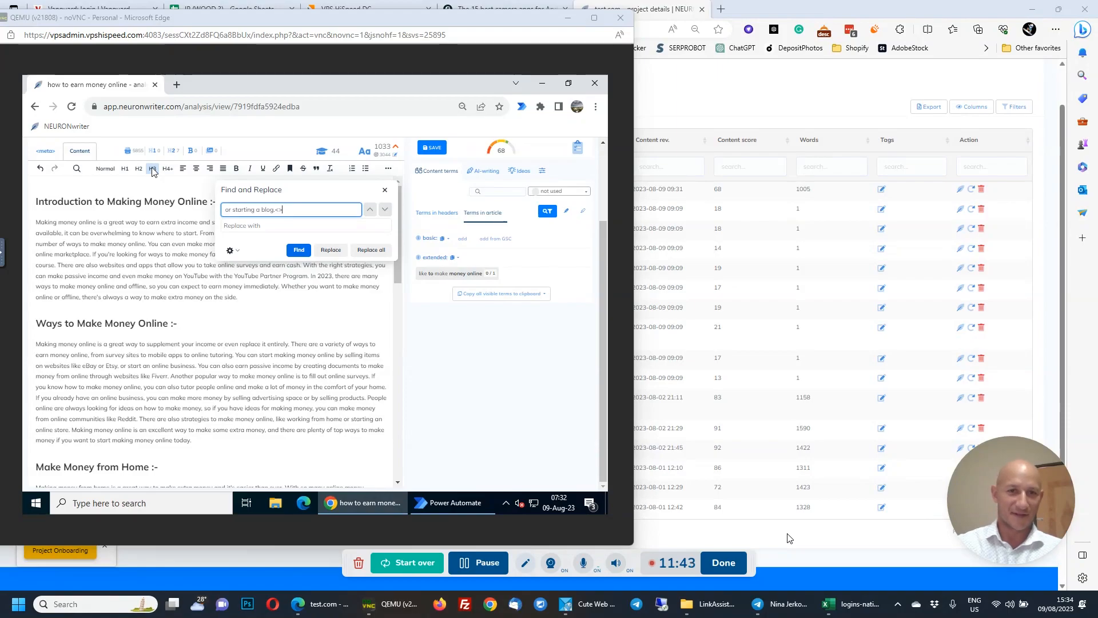
pyautogui.press('Return')
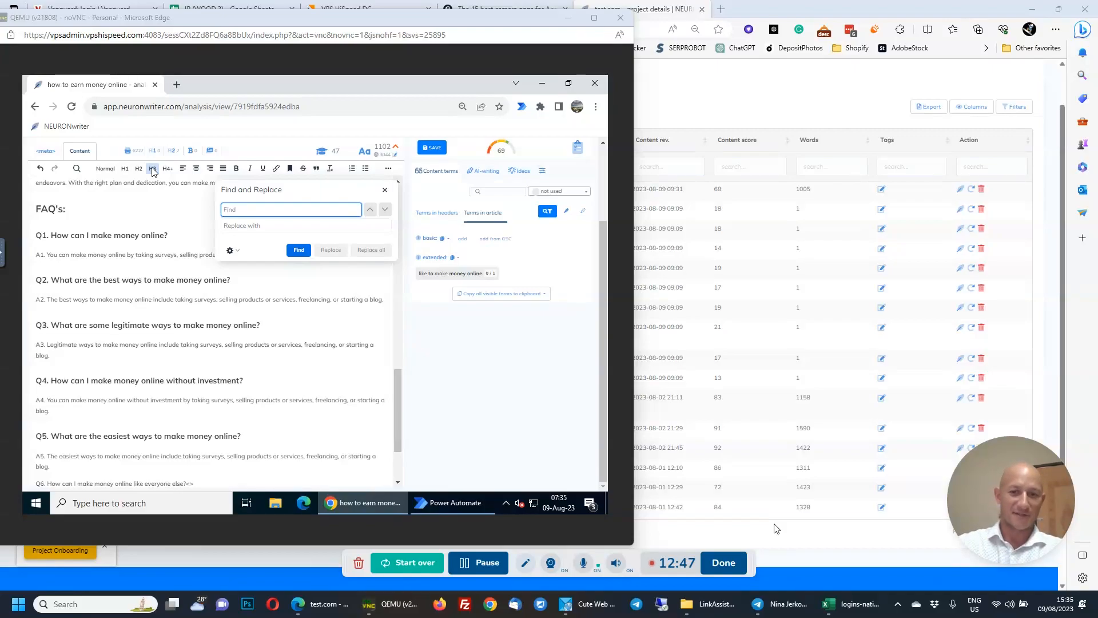
# Find the Q6 question "How can I make money online like everyone else?<>" in the article and format it as an H3 heading
pyautogui.write('How can I make money online like everyone else?<>')
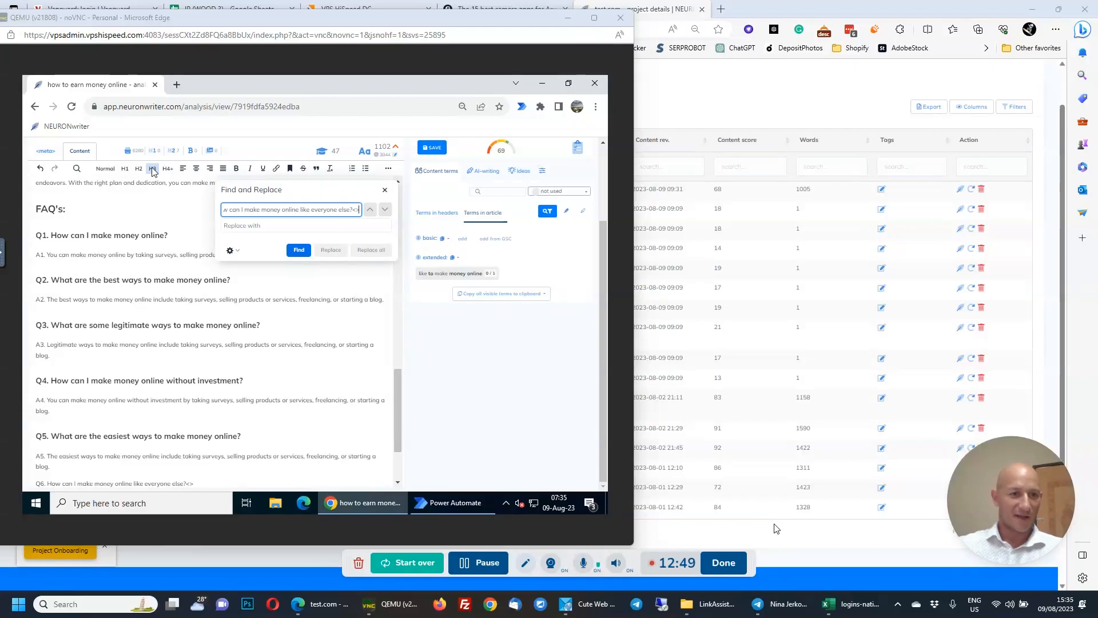
pyautogui.press('Return')
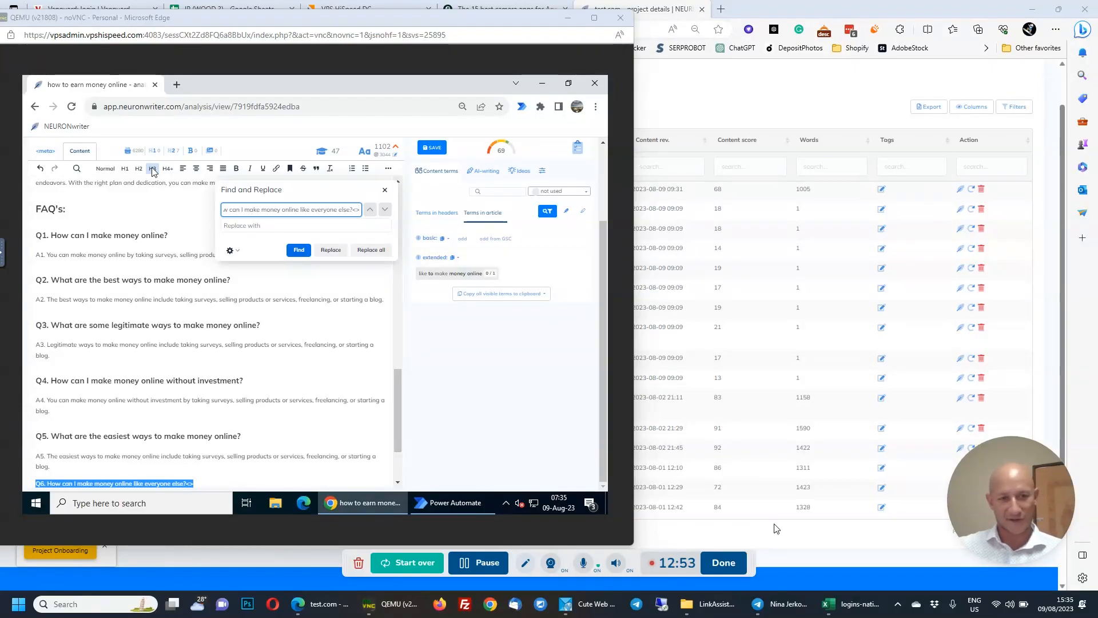
pyautogui.press('Escape')
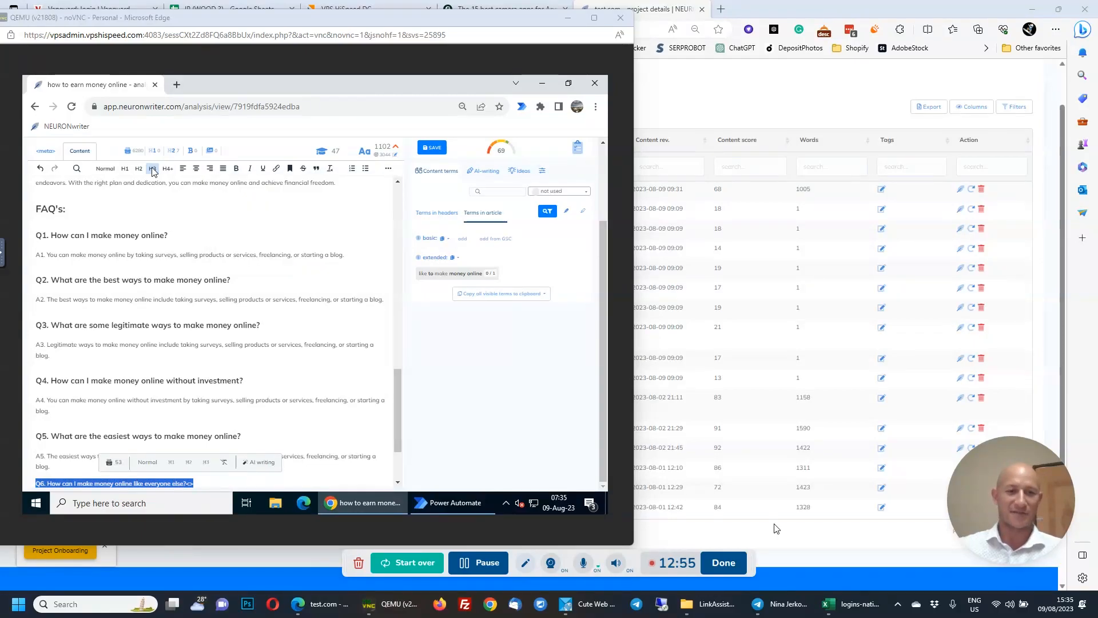
pyautogui.click(152, 169)
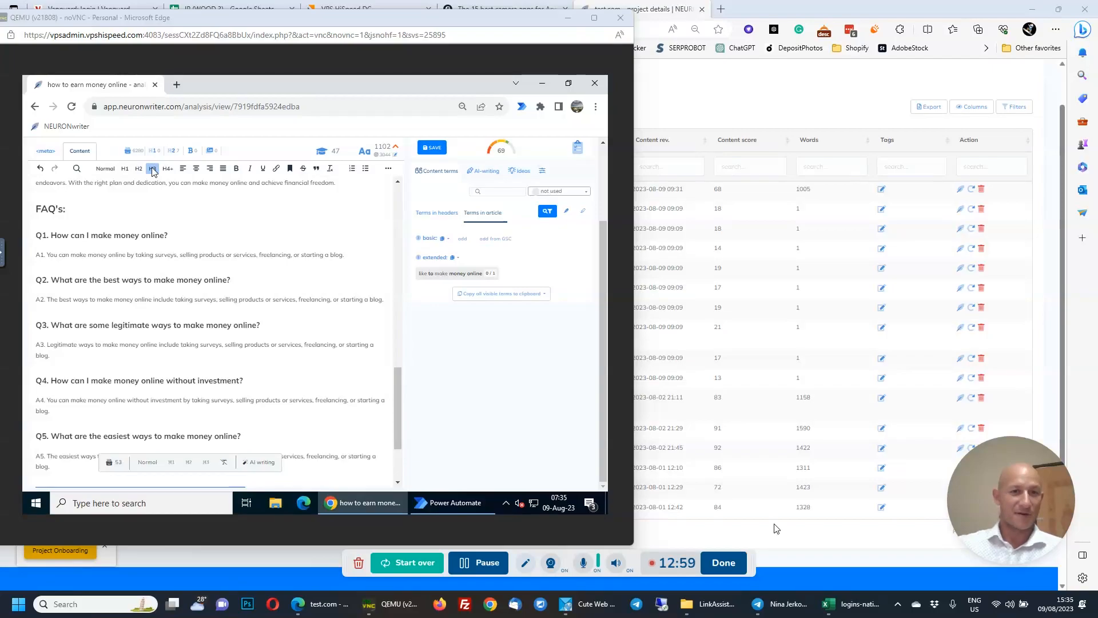
pyautogui.click(153, 171)
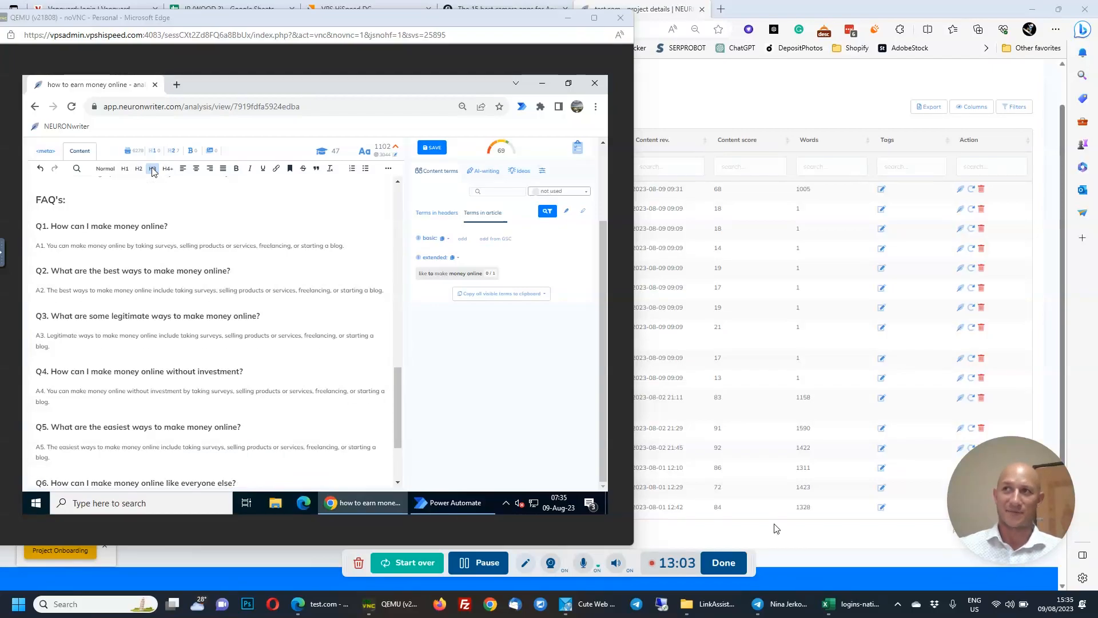
# Write answer A6 about taking surveys, selling products or services, freelancing, or starting a blog, and find the marker "or starting a blog.<>"
pyautogui.press('Return')
pyautogui.write('A6. You can make money online like everyon')
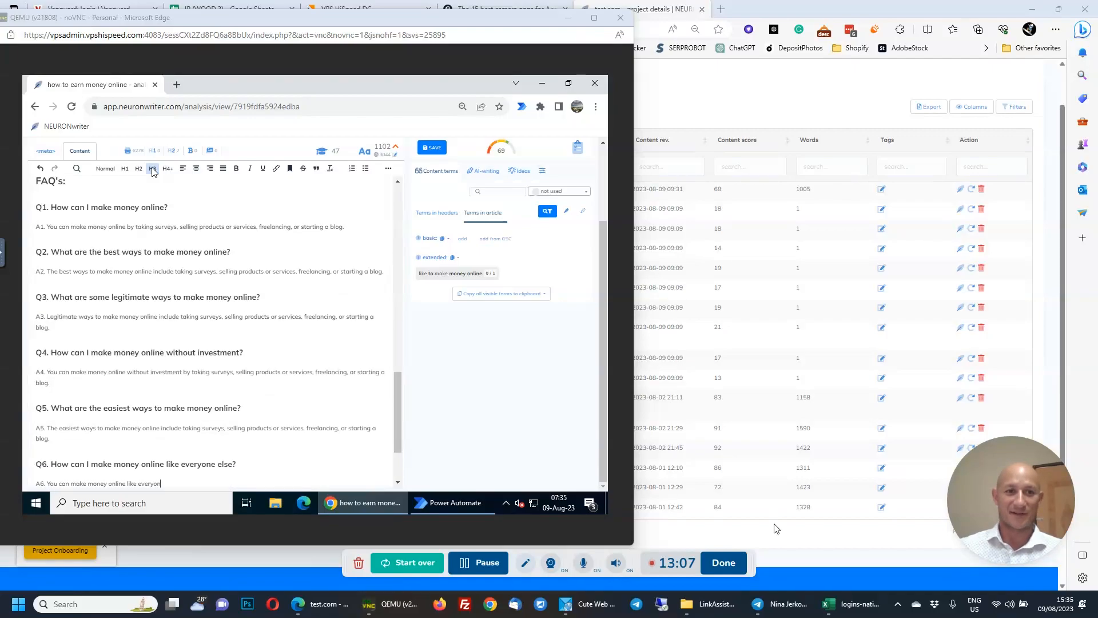
pyautogui.write('e else by taking surveys, selling products or services, freelancing, or starting a blog.<>')
pyautogui.hotkey('ctrl', 'f')
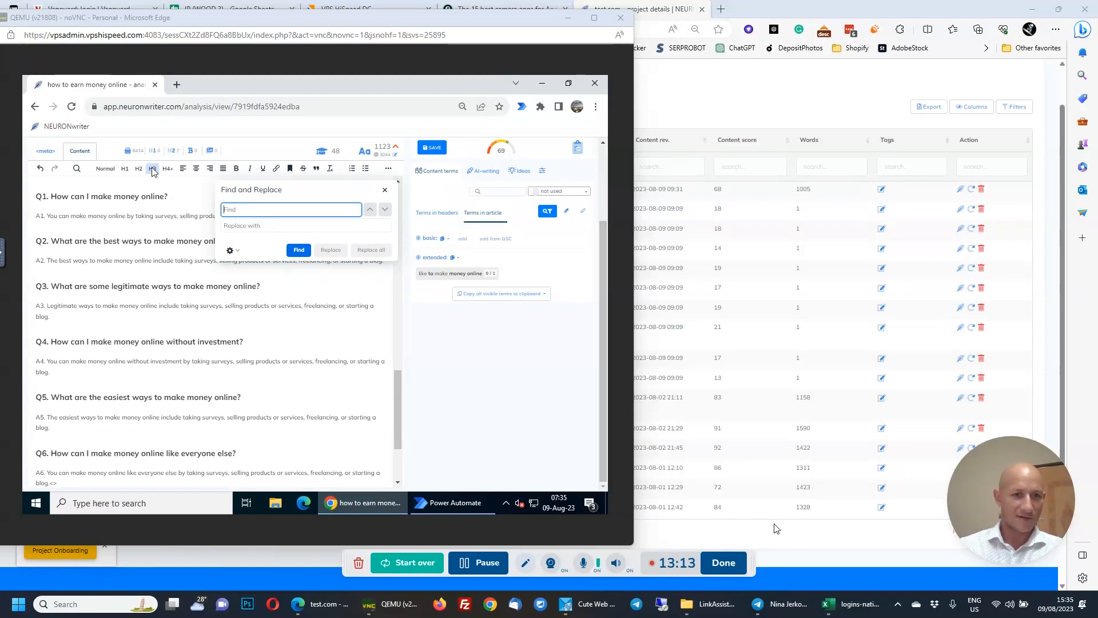
pyautogui.write('or starting a blog.<>')
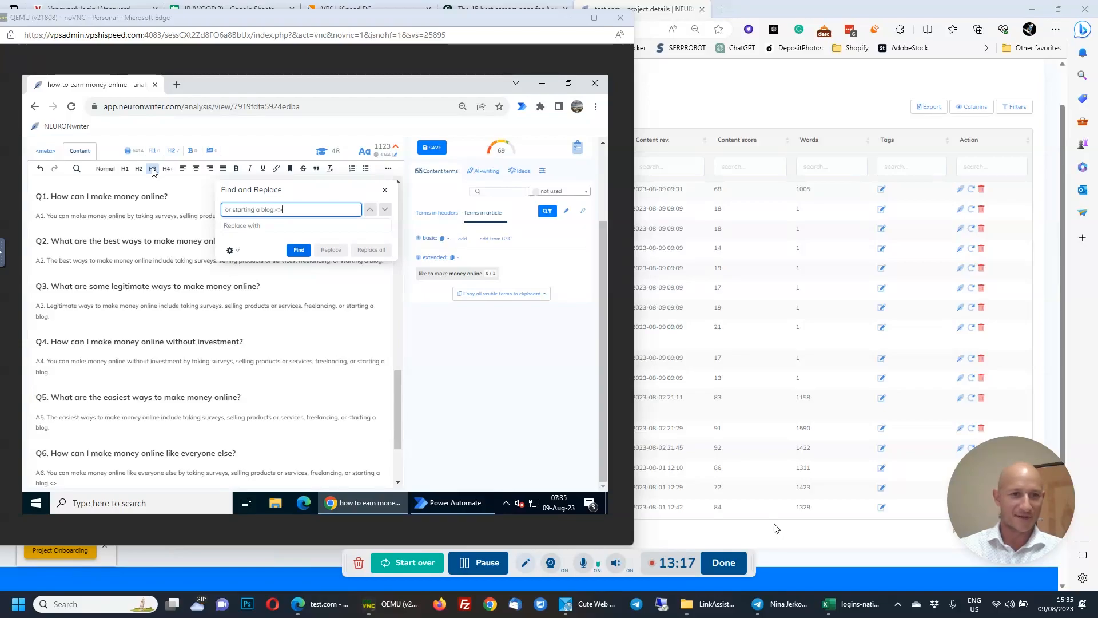
pyautogui.press('Return')
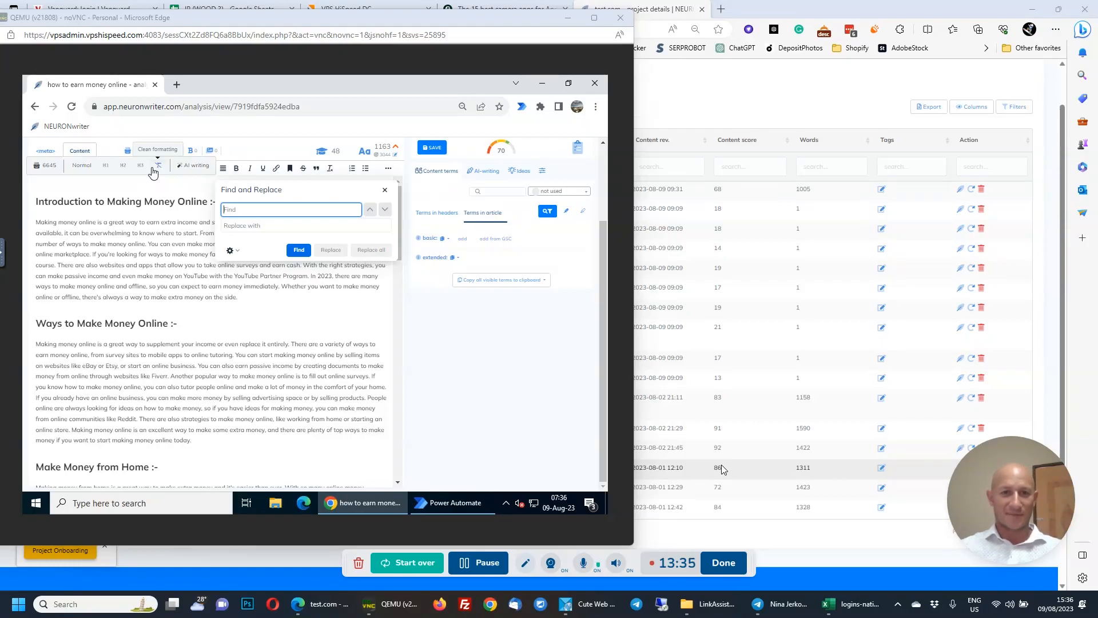
pyautogui.write('or starting a blog.<>')
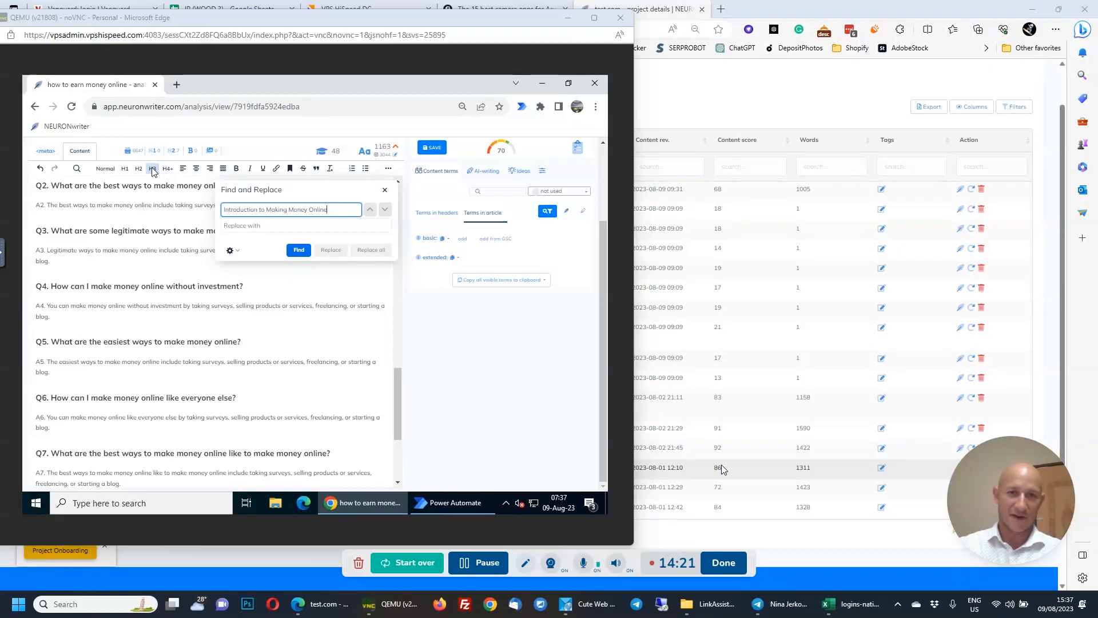
# Open the article's meta title and description section and export the editor contents in DOCX format
pyautogui.scroll(2, 153, 172)
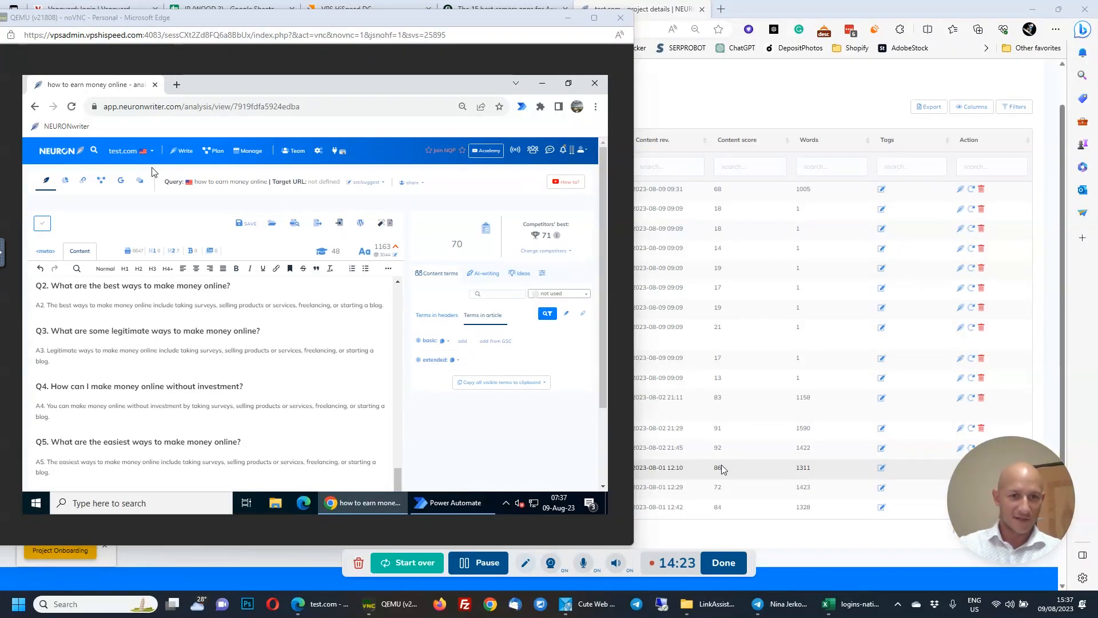
pyautogui.click(46, 252)
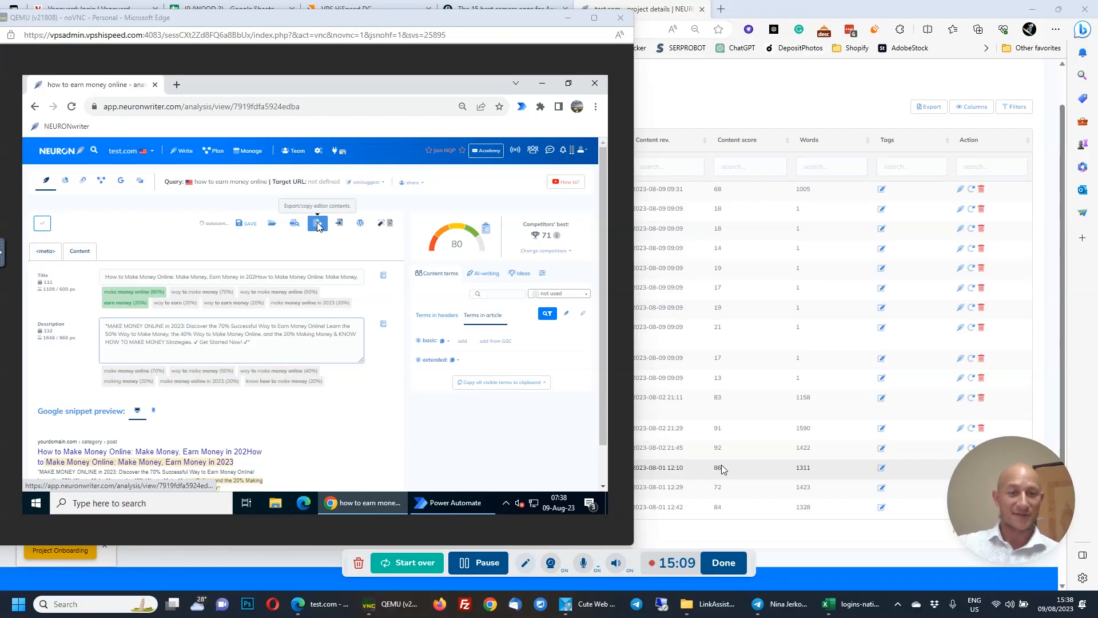
pyautogui.click(318, 223)
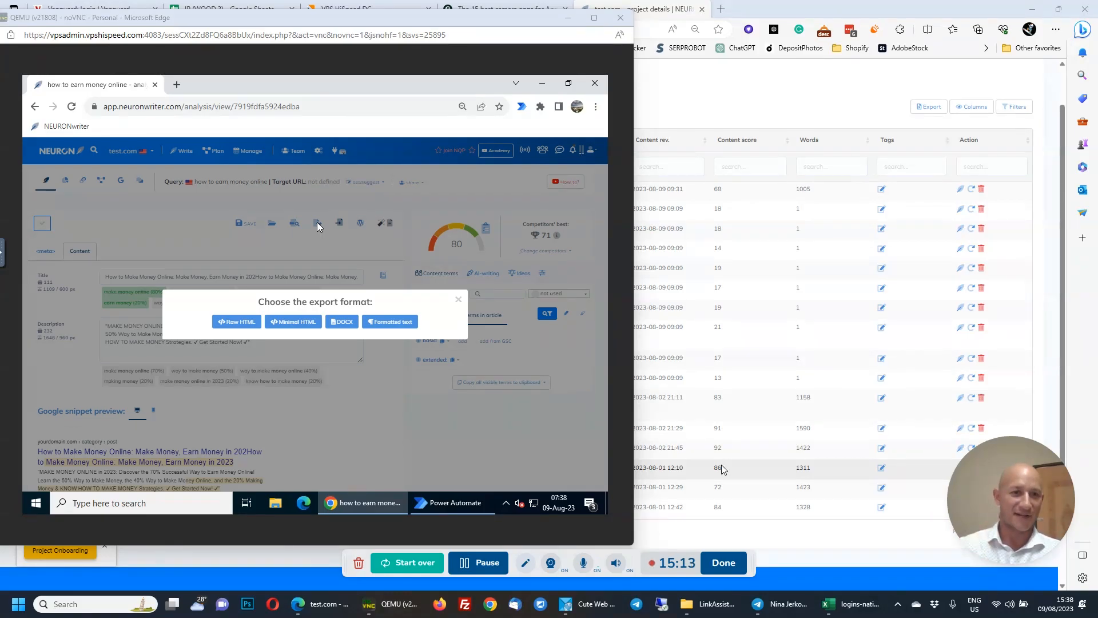
pyautogui.click(342, 322)
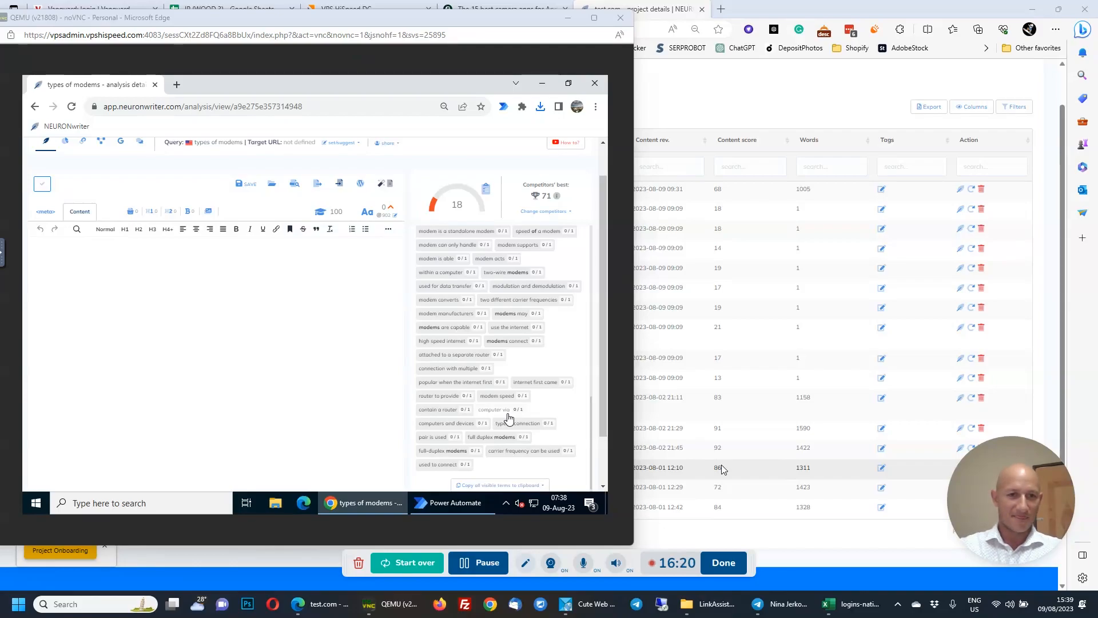
# Enter the headings "What is a Modem?:-", "How Does a Modem Work?:-", "Modem Technology:-", "Different Types of Modems:-" and "Modem in Computer Network:-" in the empty article
pyautogui.write('What is a Modem?:- How Does a Modem Work?:- Modem Technology:- Different Types of Modems:- Modem in Computer Network:-')
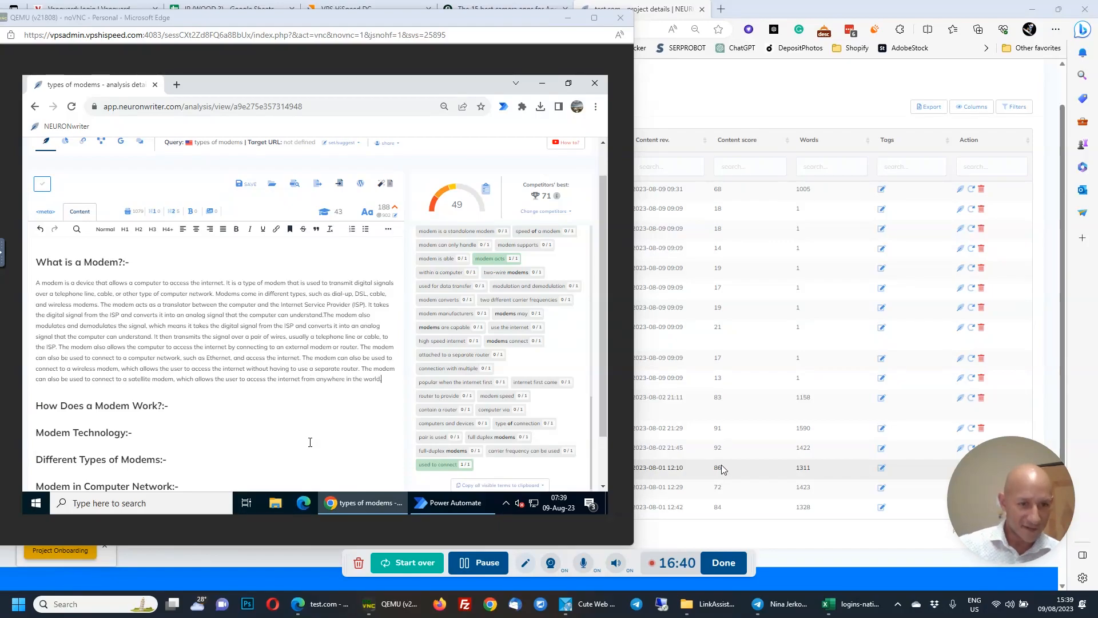
# Filter the article terms to "not used" and copy all visible terms to the clipboard as a list of terms
pyautogui.click(556, 230)
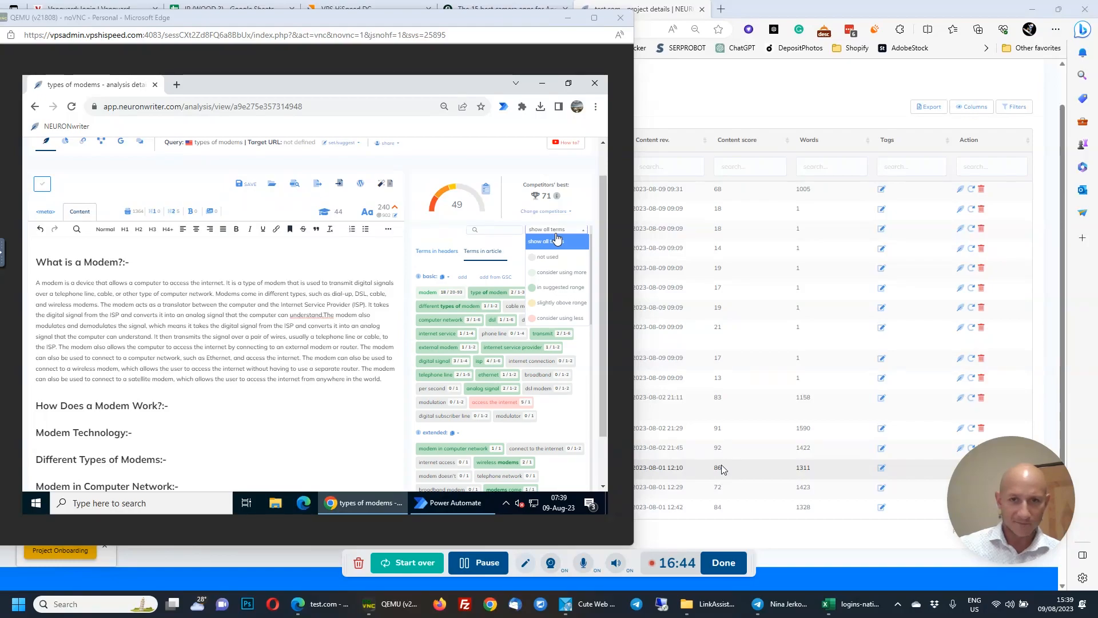
pyautogui.click(558, 257)
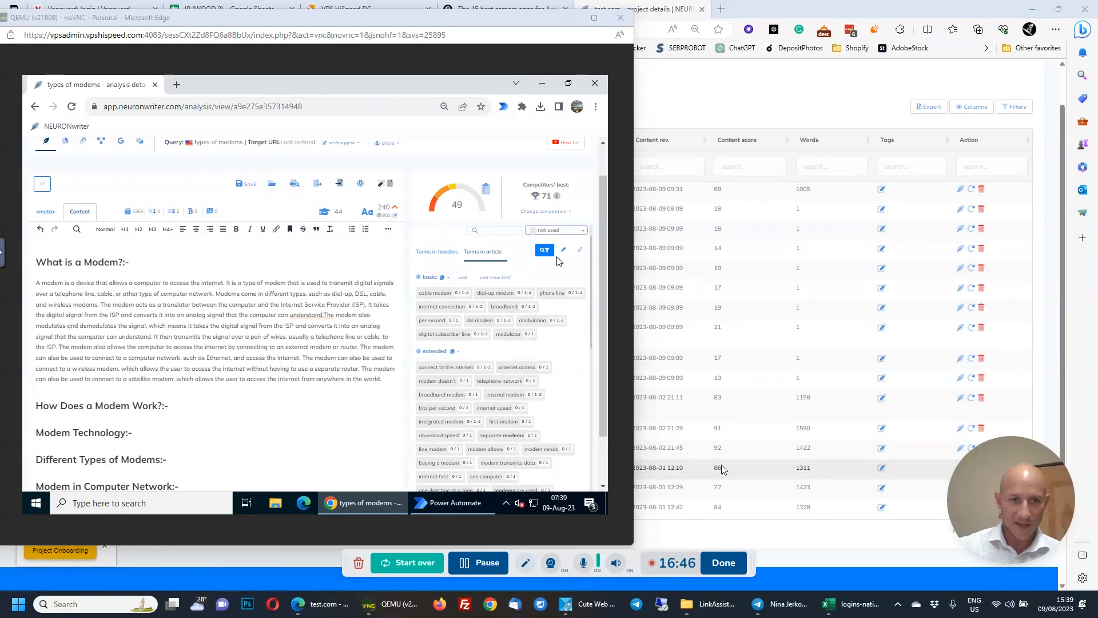
pyautogui.scroll(-5, 560, 261)
pyautogui.click(500, 485)
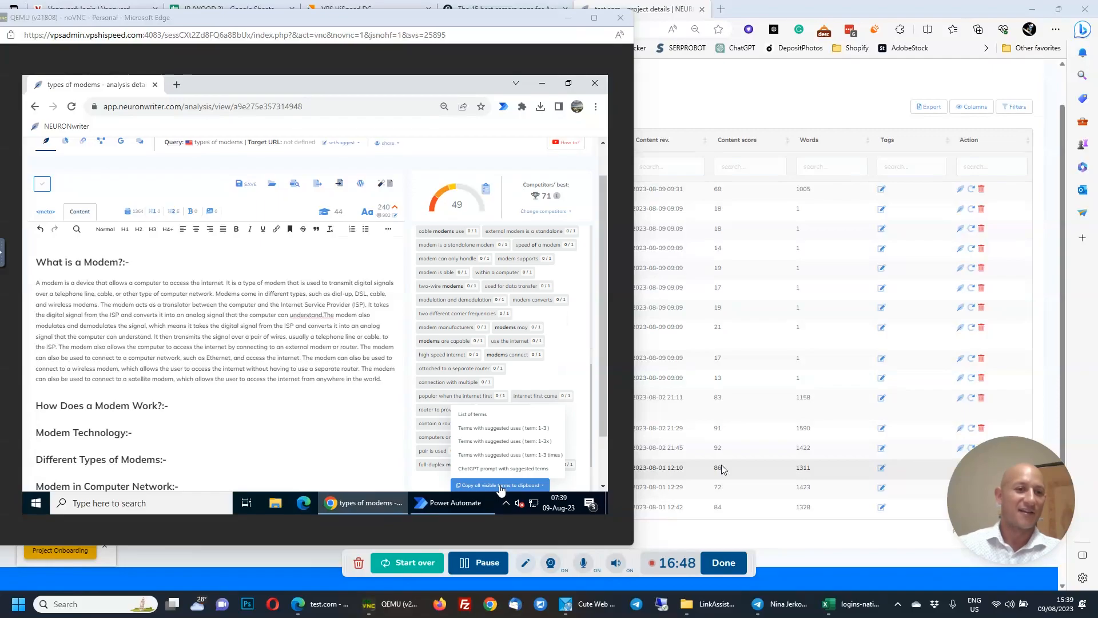
pyautogui.click(509, 416)
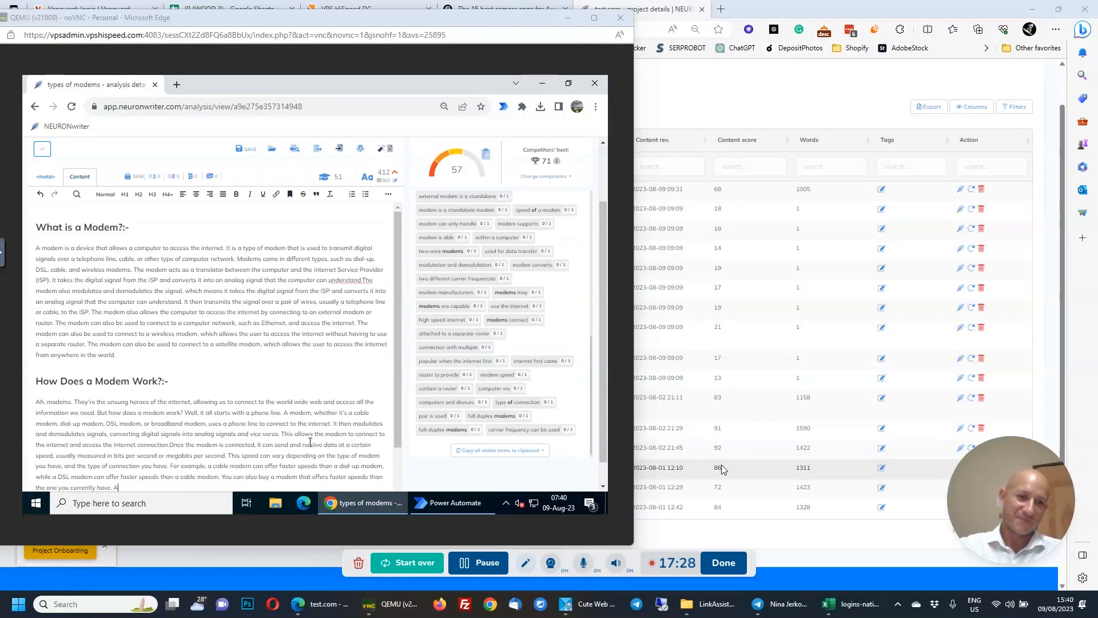
# Copy the updated unused terms as a list of terms and find the "Modem Technology:-" heading in the article
pyautogui.click(500, 478)
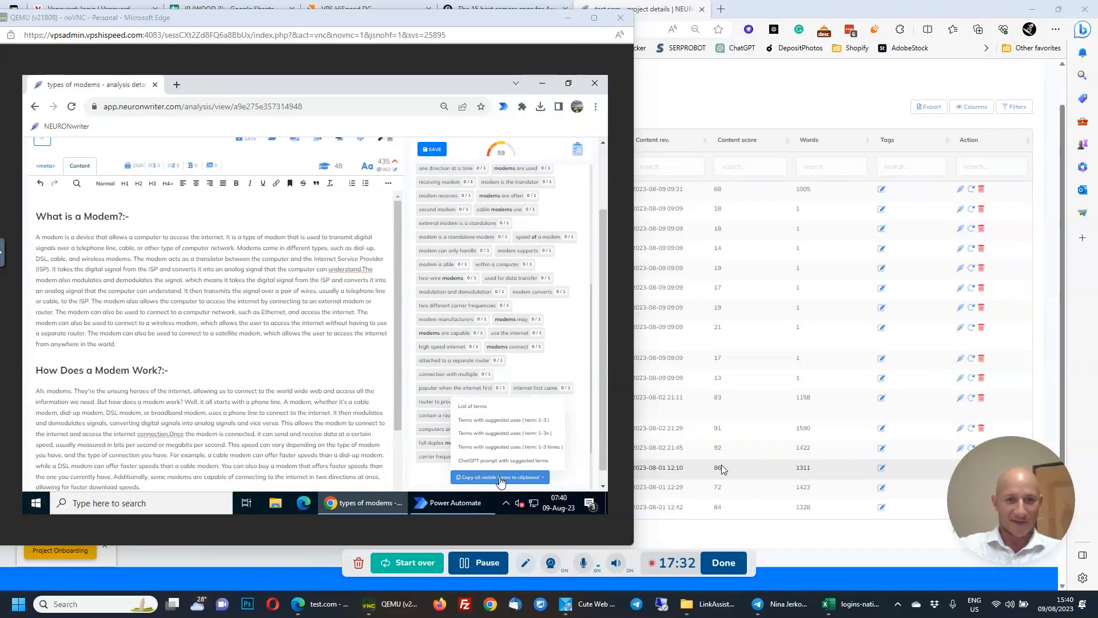
pyautogui.click(503, 406)
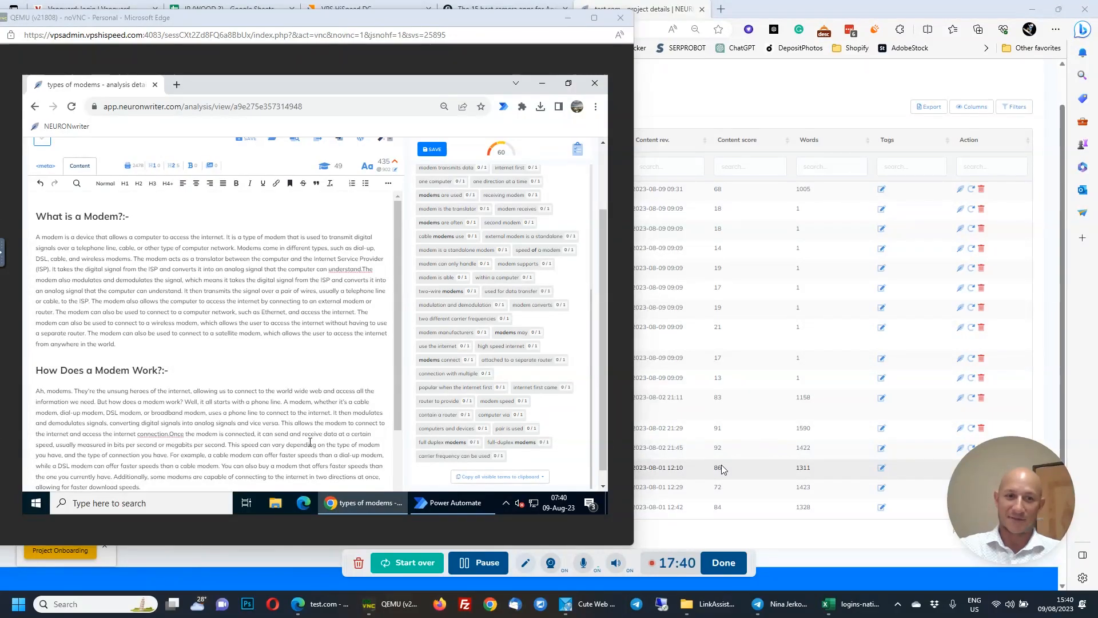
pyautogui.hotkey('ctrl', 'f')
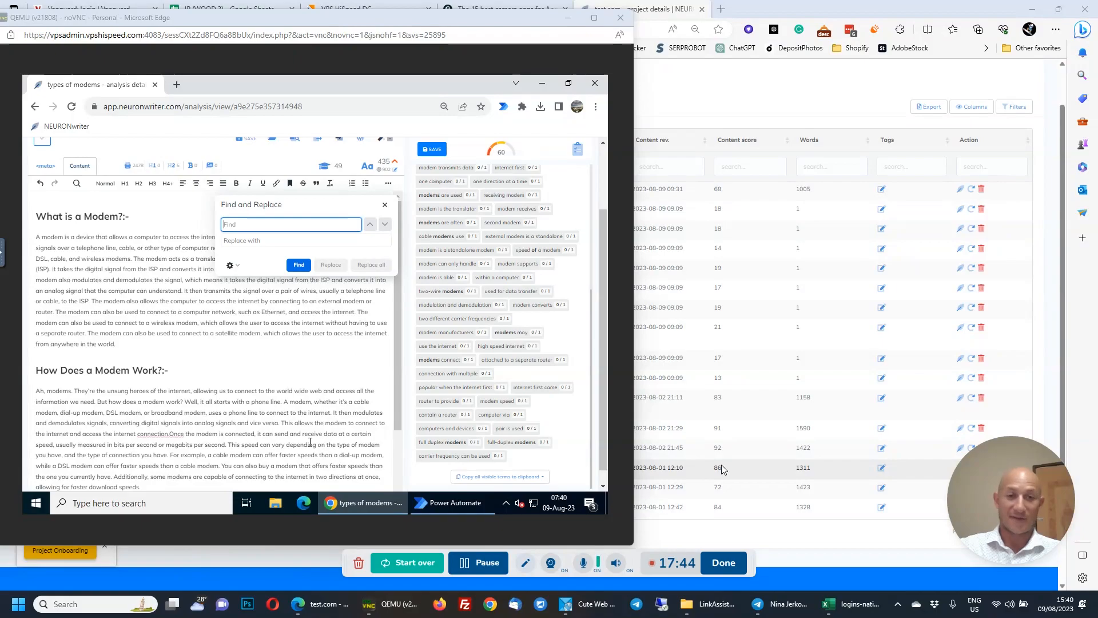
pyautogui.write('Modem Technology:-')
pyautogui.press('Return')
pyautogui.press('Escape')
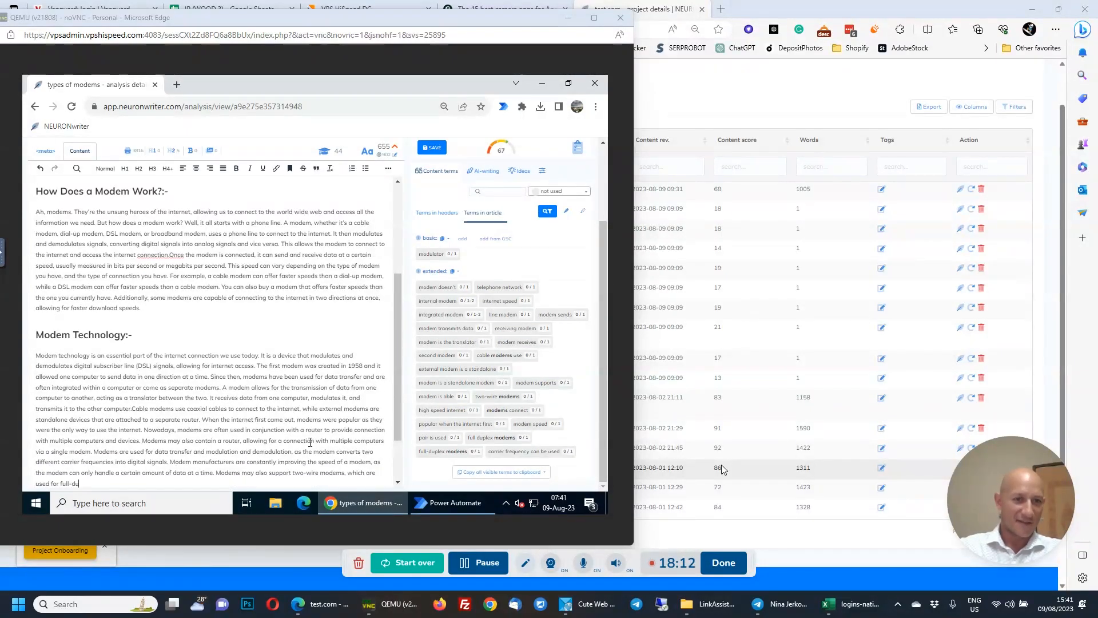
# Copy the unused terms as a list of terms after the modem technology text and go to the "Different Types of Modems:-" heading
pyautogui.click(502, 475)
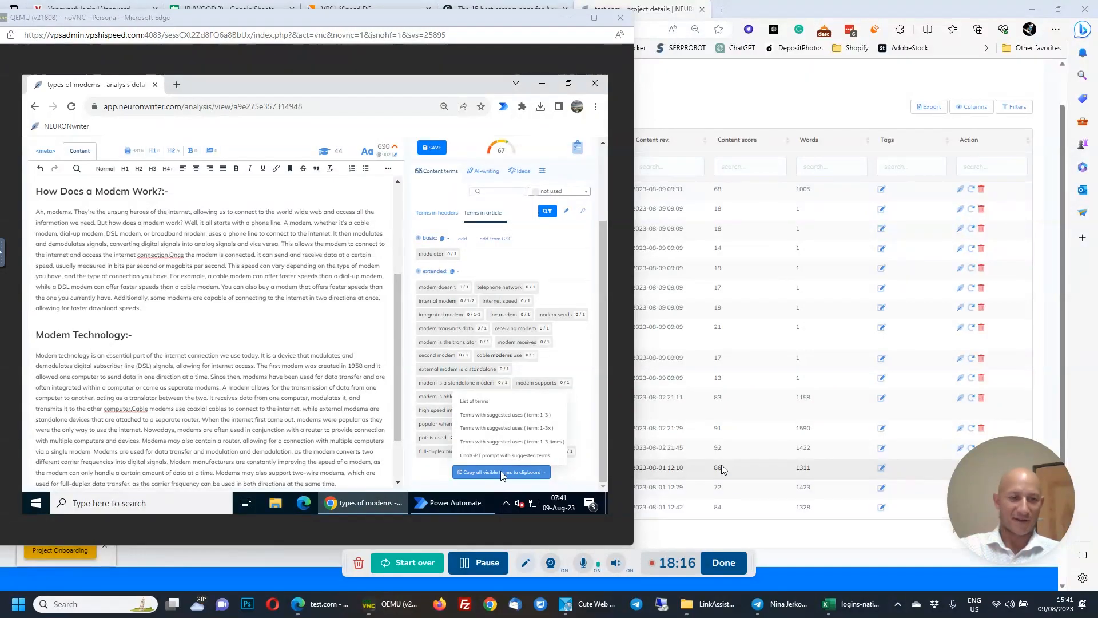
pyautogui.click(507, 400)
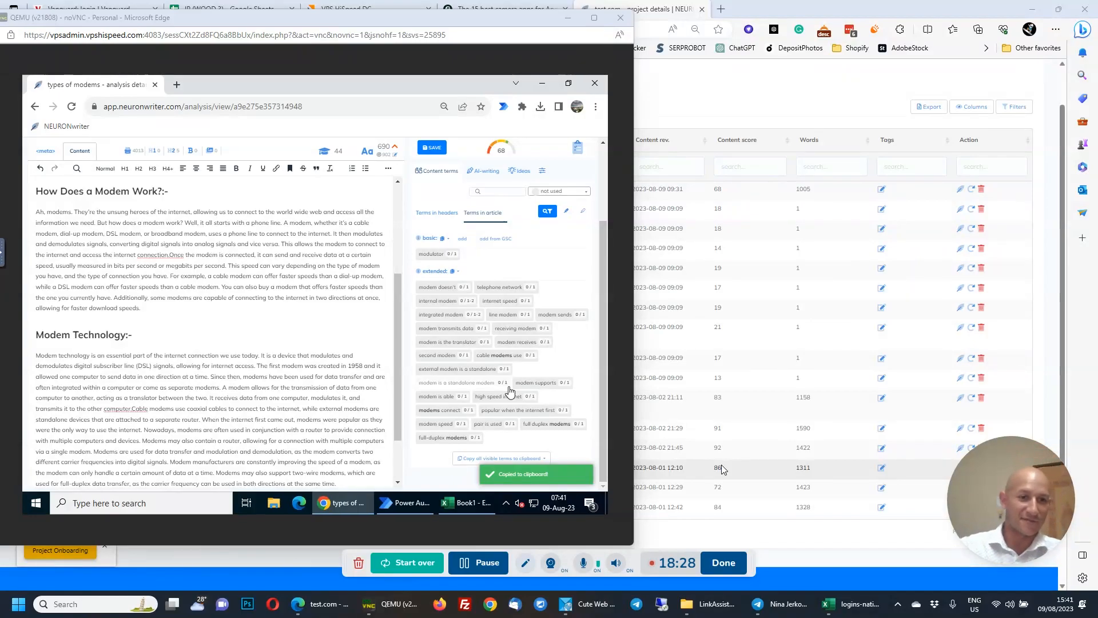
pyautogui.hotkey('ctrl', 'f')
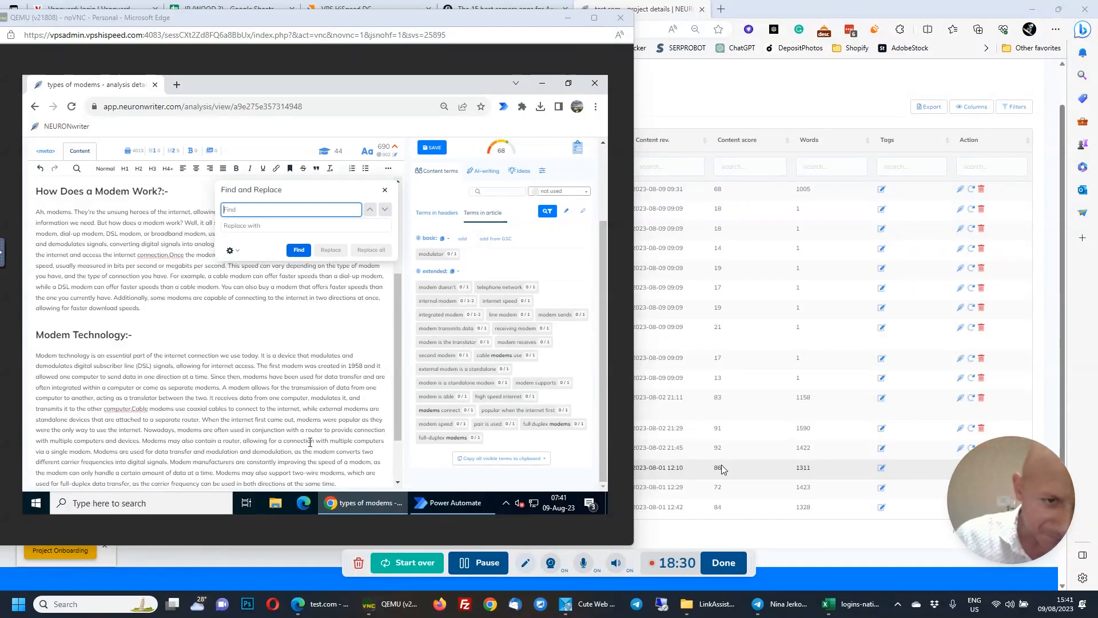
pyautogui.press('Escape')
pyautogui.scroll(-1, 309, 442)
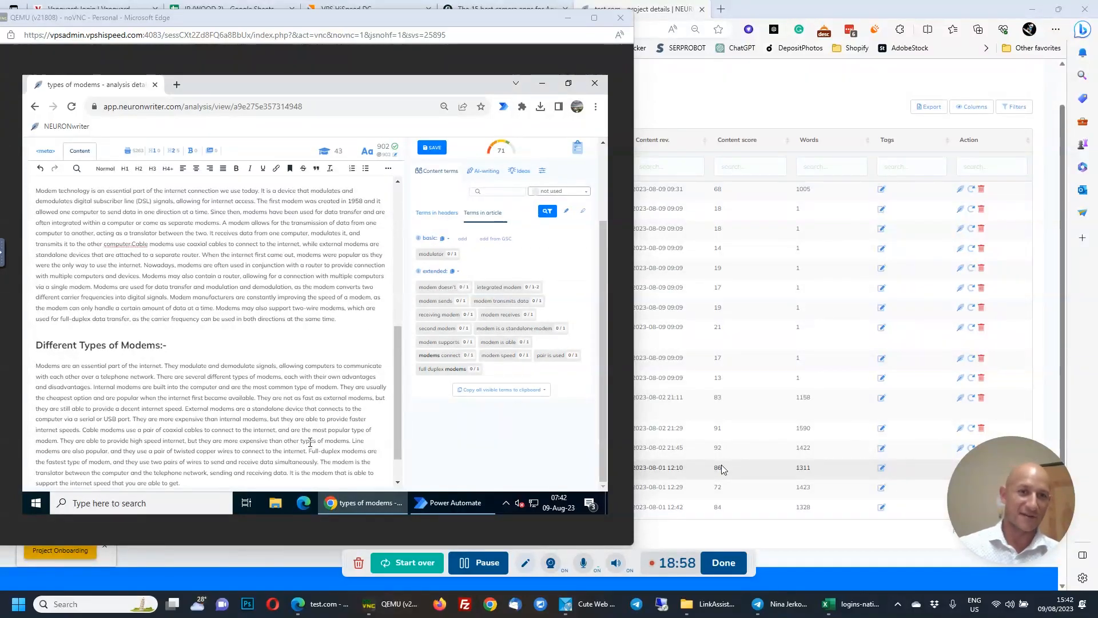
# Copy the remaining unused terms as a list of terms for the "Modem in Computer Network:-" section
pyautogui.click(501, 392)
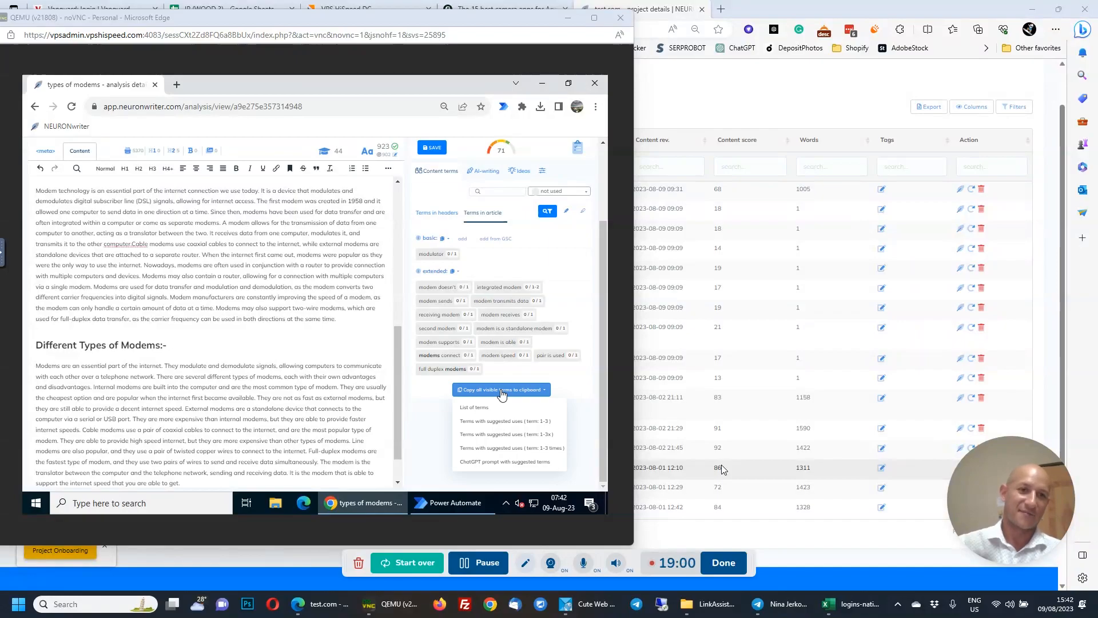
pyautogui.click(510, 409)
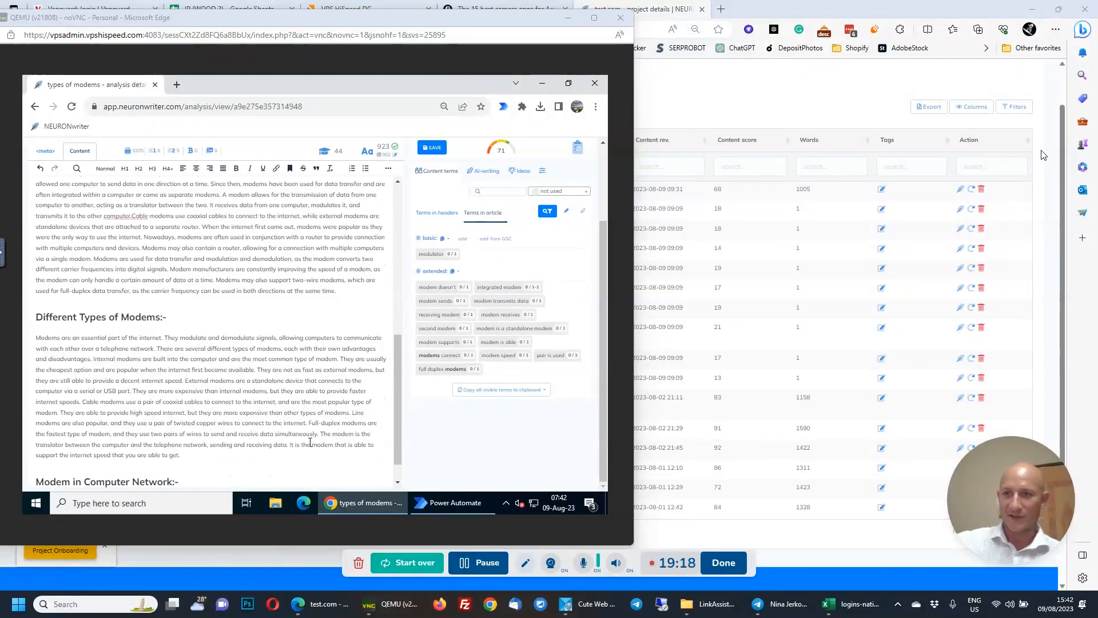
# Switch to the local browser and refresh the test.com query list to check the word counts and content scores of the processed queries
pyautogui.click(1062, 128)
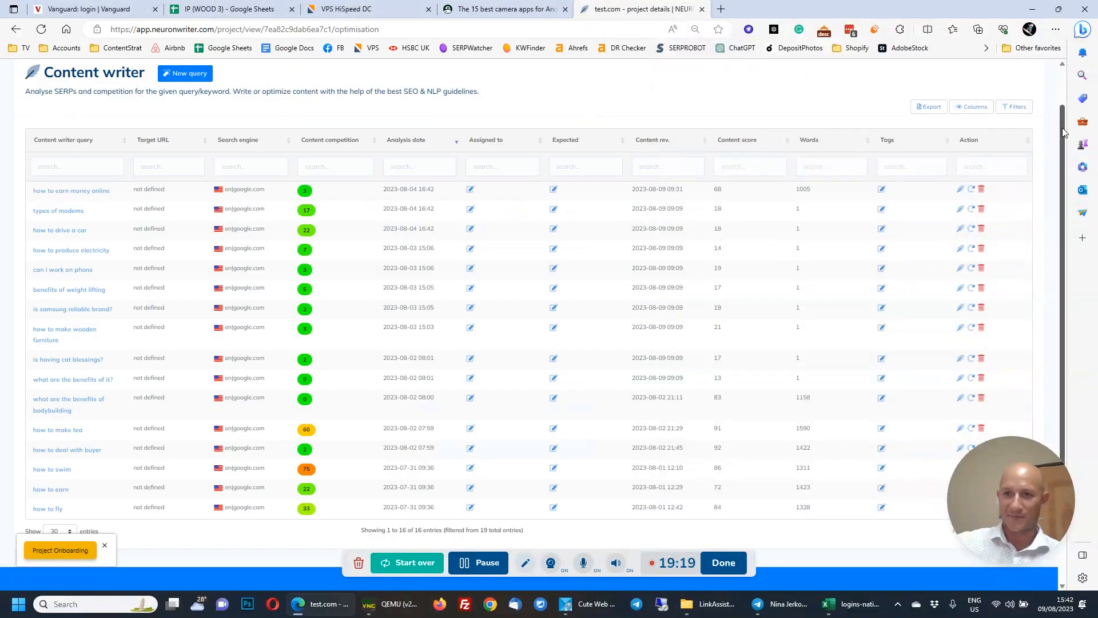
pyautogui.click(46, 32)
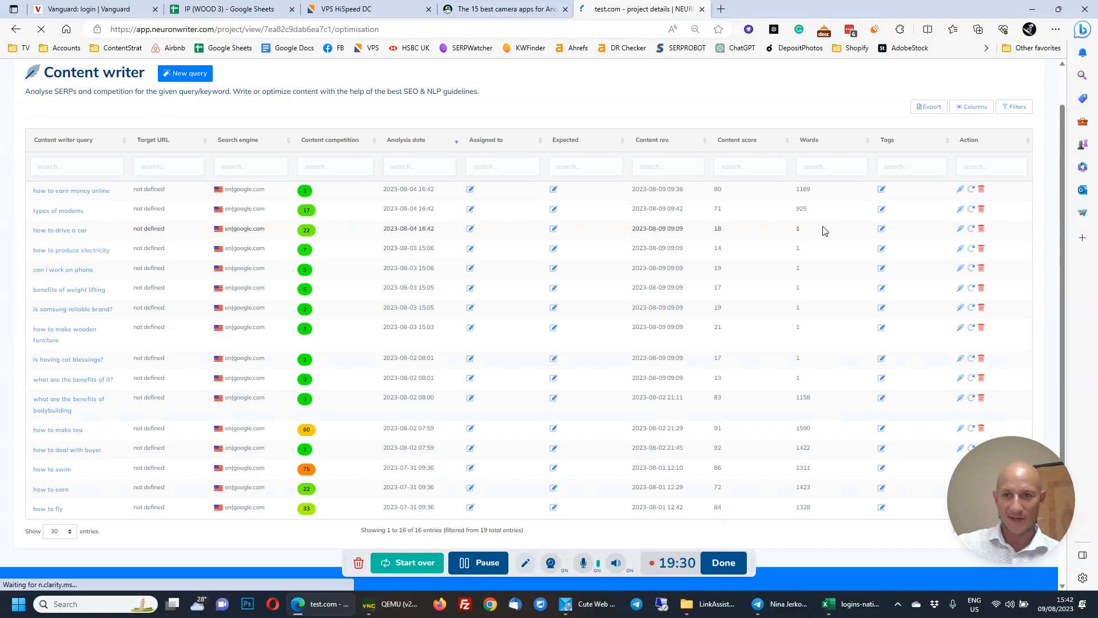
# Check the word count of the "types of modems" query and switch to the VPS window
pyautogui.doubleClick(806, 210)
pyautogui.click(816, 209)
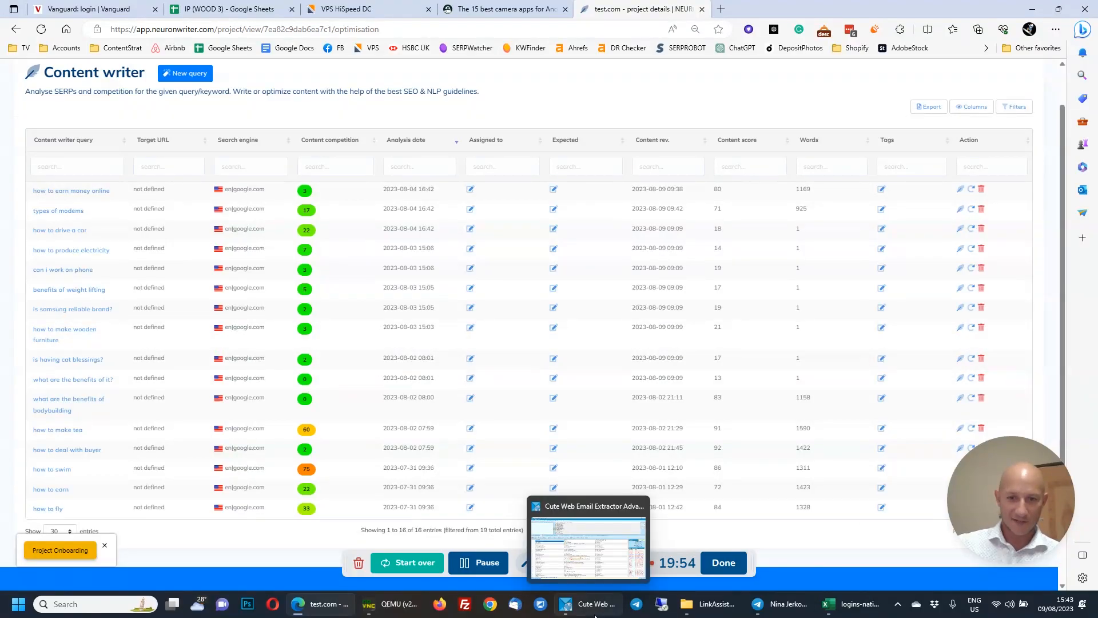
pyautogui.click(401, 612)
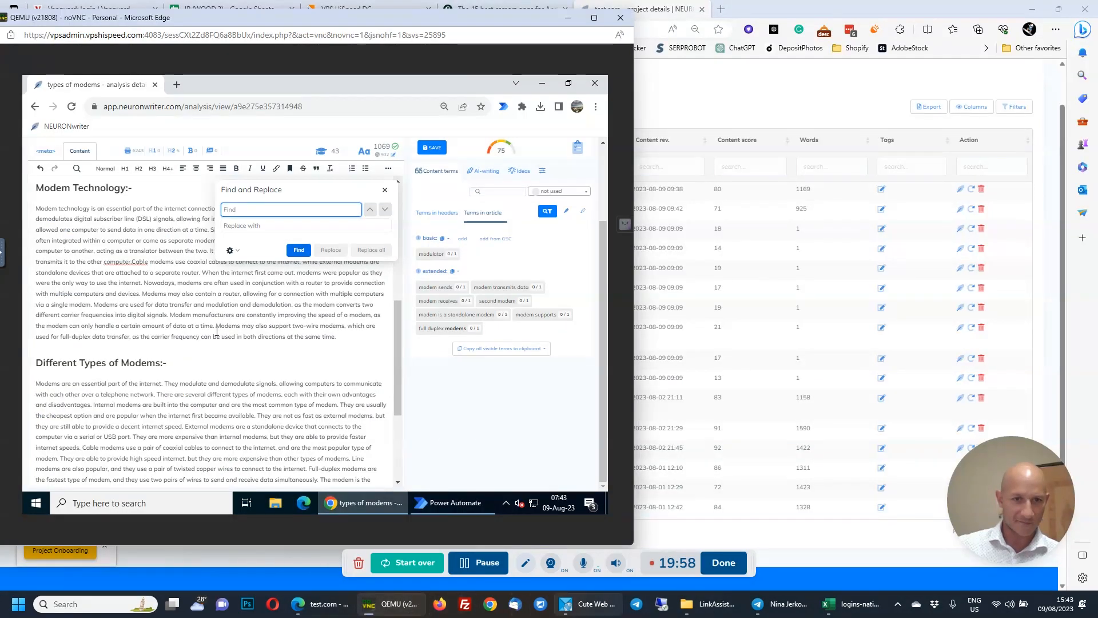
pyautogui.click(480, 570)
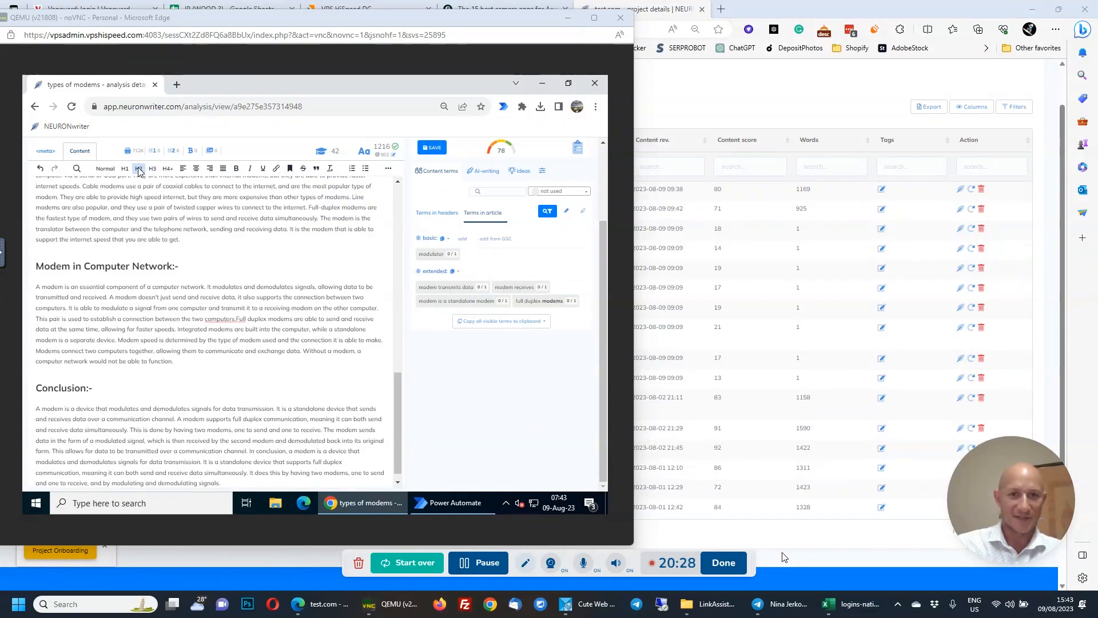
# Add the heading "FAQ's:" below the conclusion text and format it as Heading 2
pyautogui.press('Return')
pyautogui.write("FAQ's:")
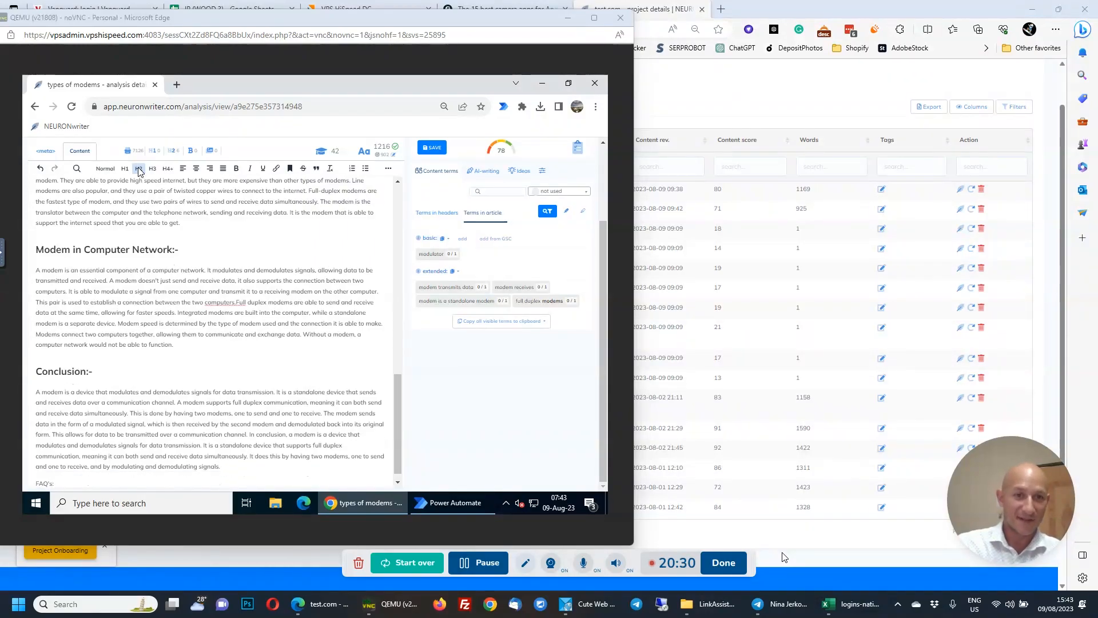
pyautogui.hotkey('ctrl', 'f')
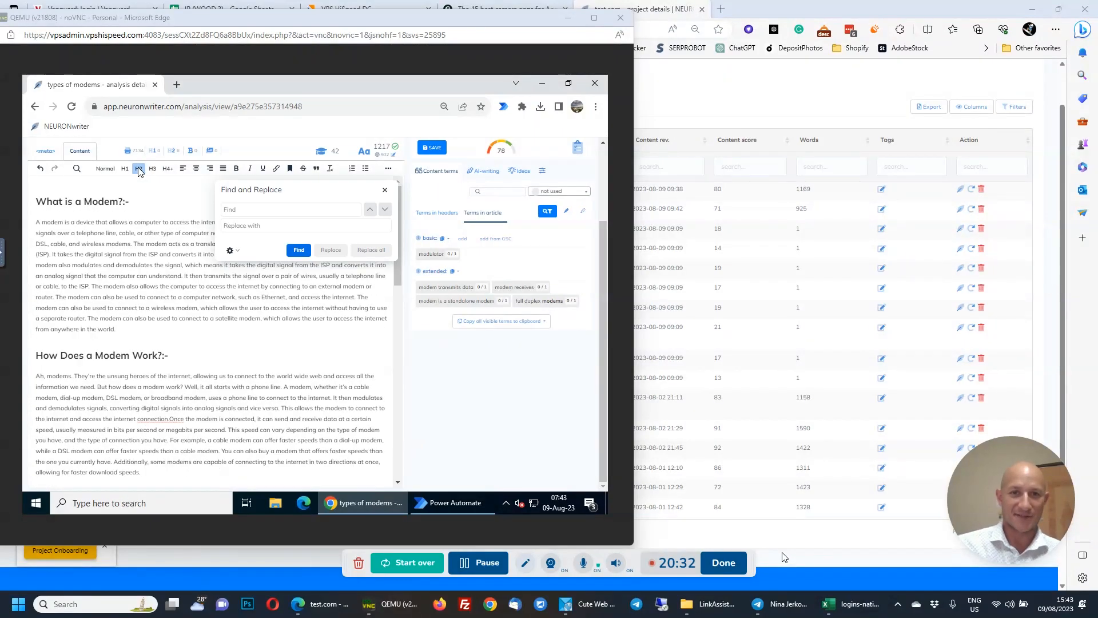
pyautogui.write("FAQ's:")
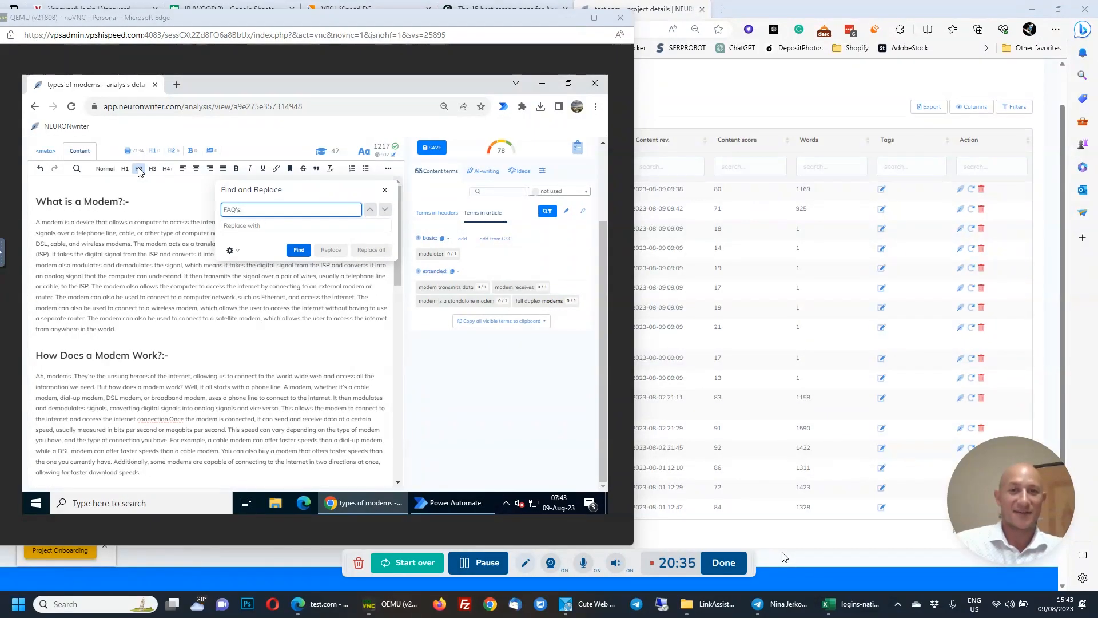
pyautogui.press('BackSpace')
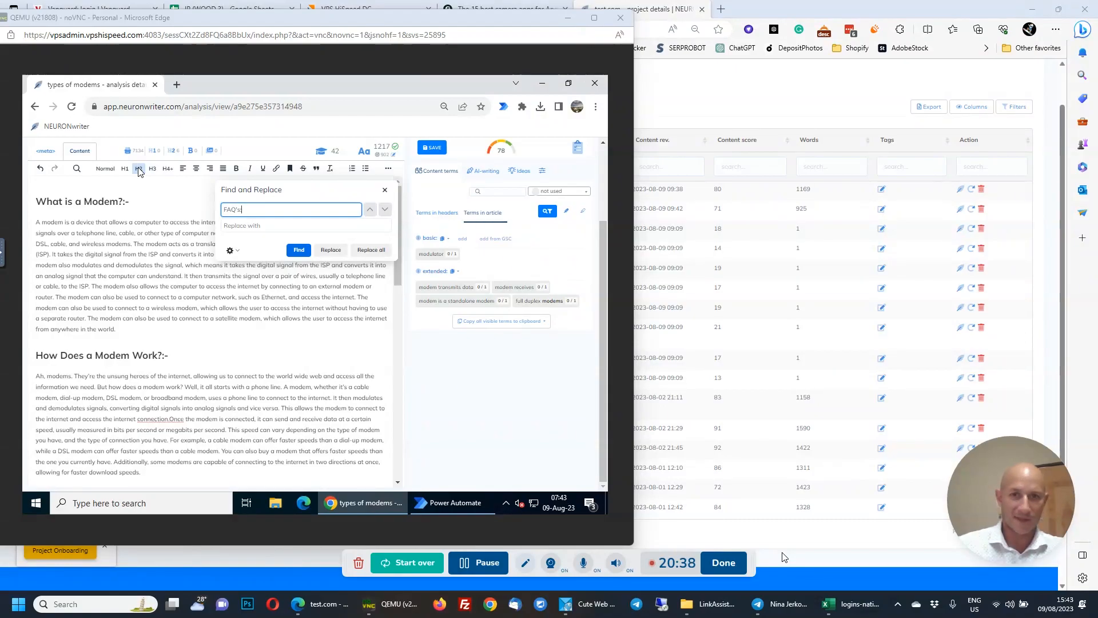
pyautogui.press('Escape')
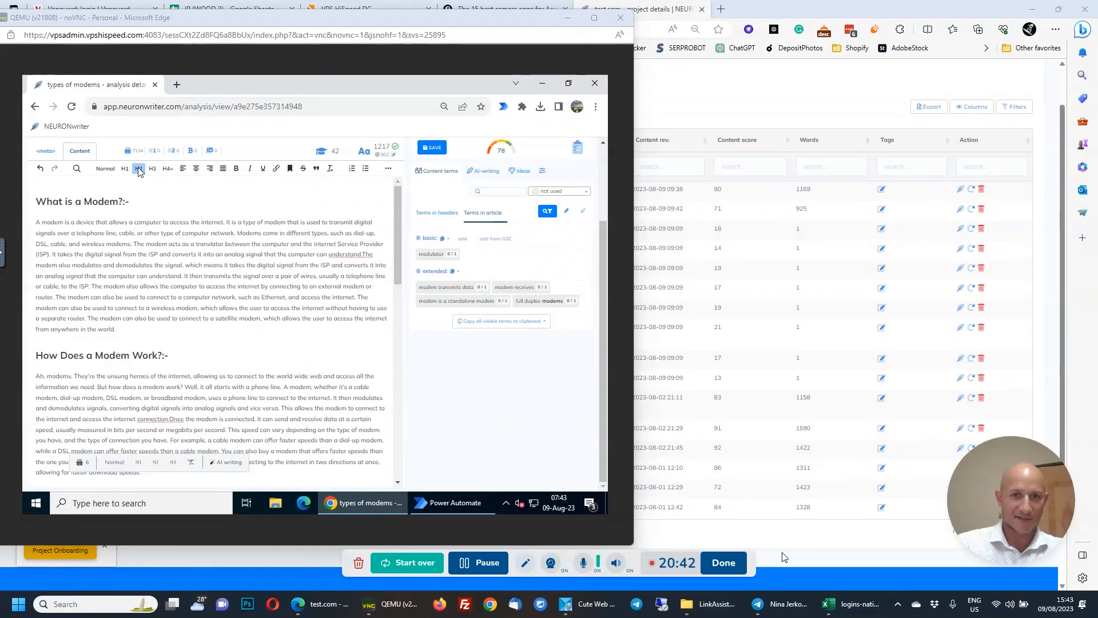
pyautogui.click(139, 171)
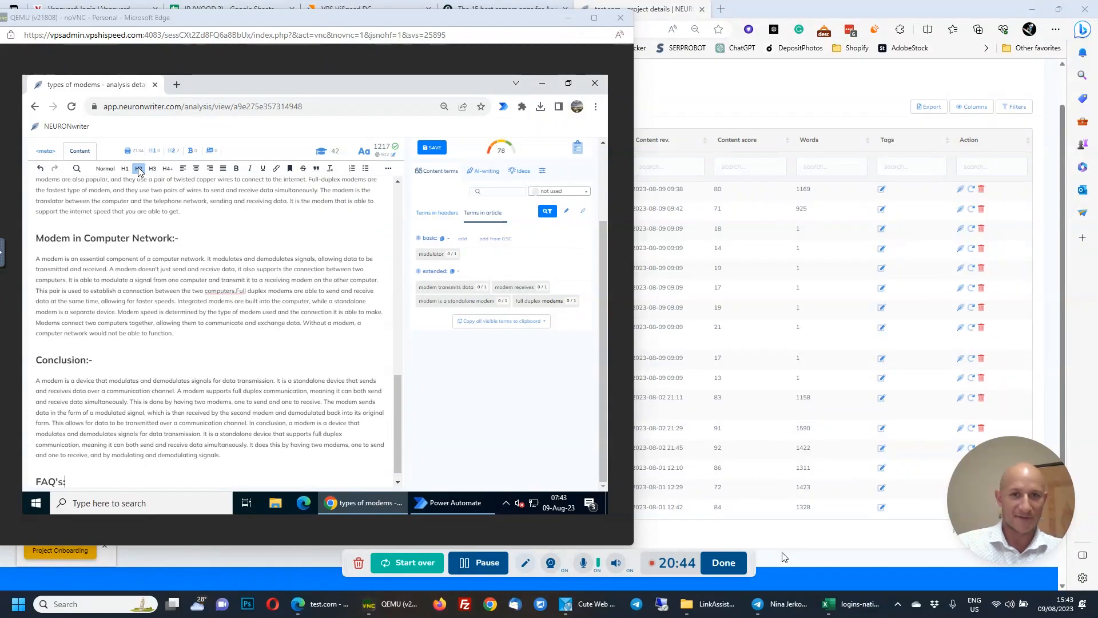
pyautogui.press('Return')
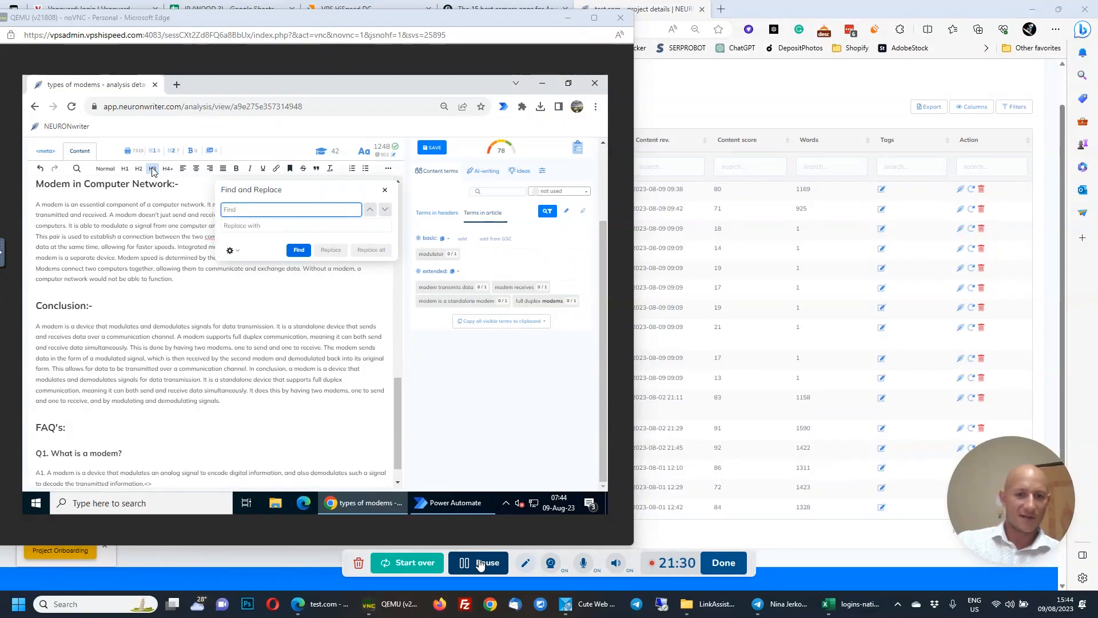
# Clear the "<>" marker ending answer A4 and format "Q5. What is a standalone modem?" as Heading 3
pyautogui.click(480, 563)
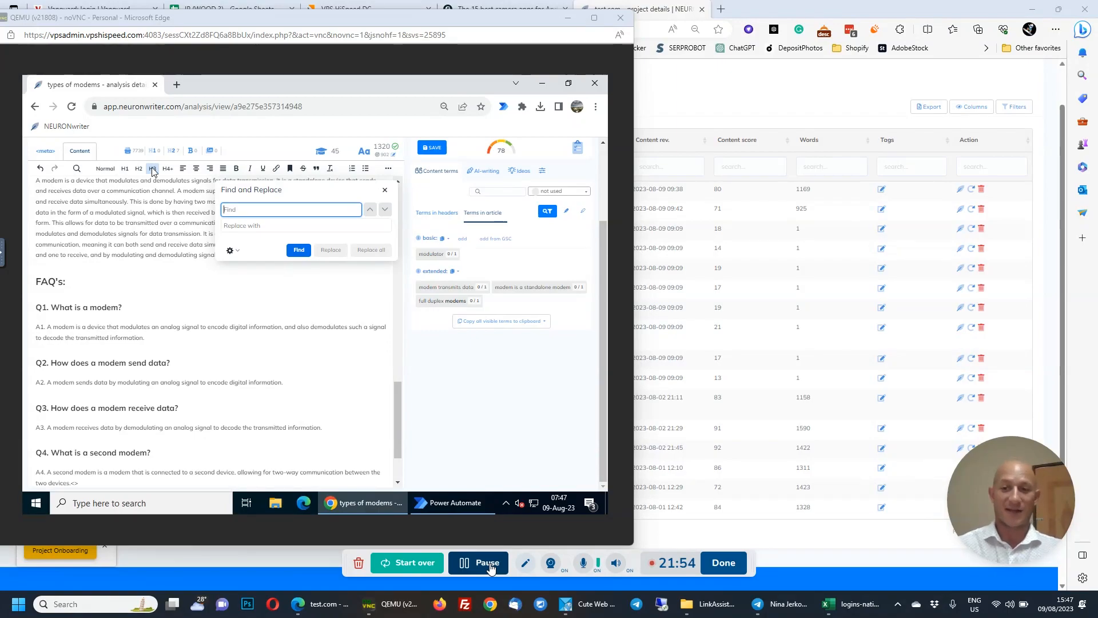
pyautogui.hotkey('ctrl', 'v')
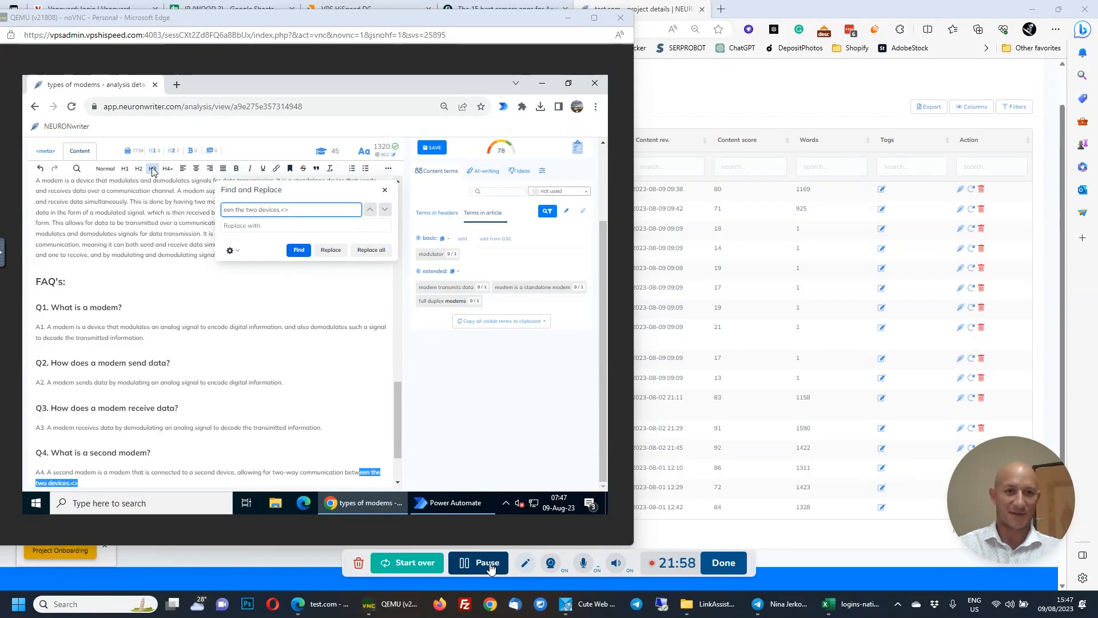
pyautogui.press('Escape')
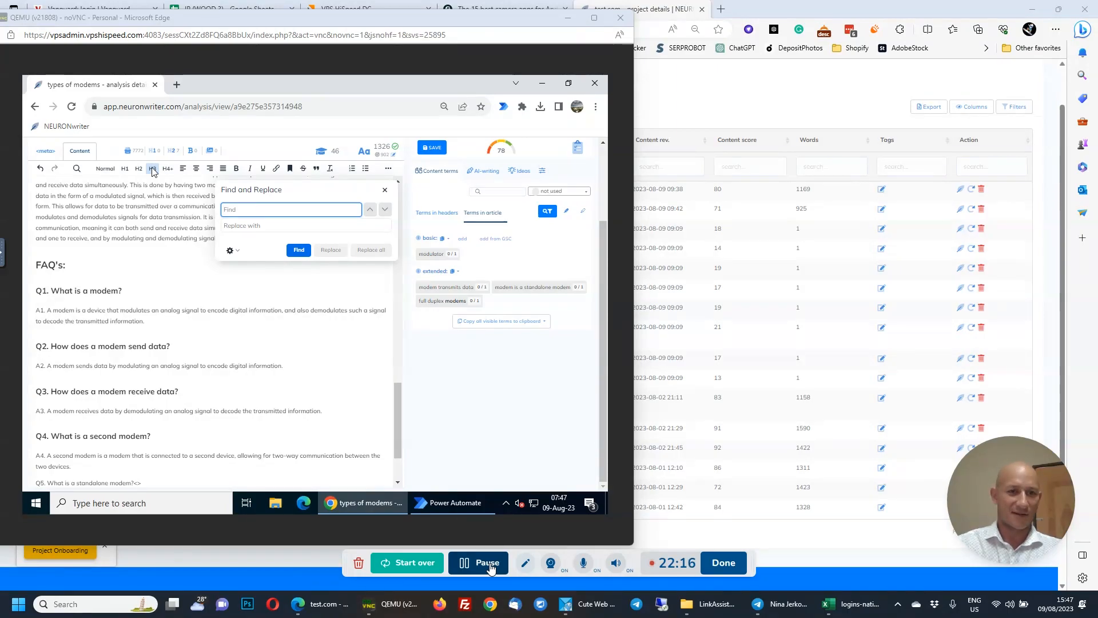
pyautogui.hotkey('ctrl', 'v')
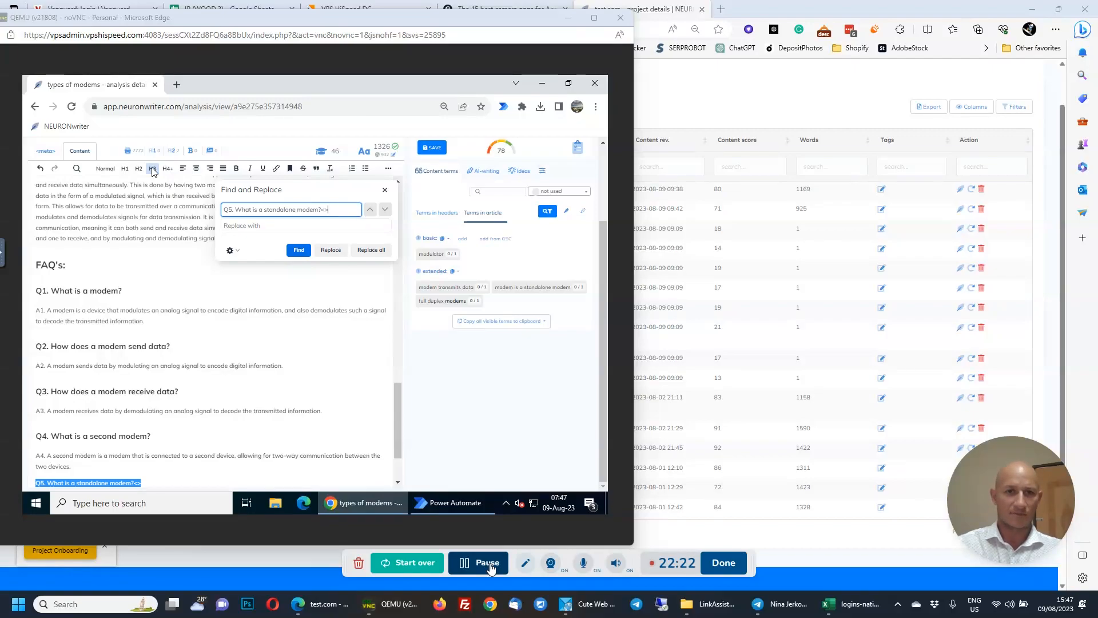
pyautogui.press('Escape')
pyautogui.click(154, 170)
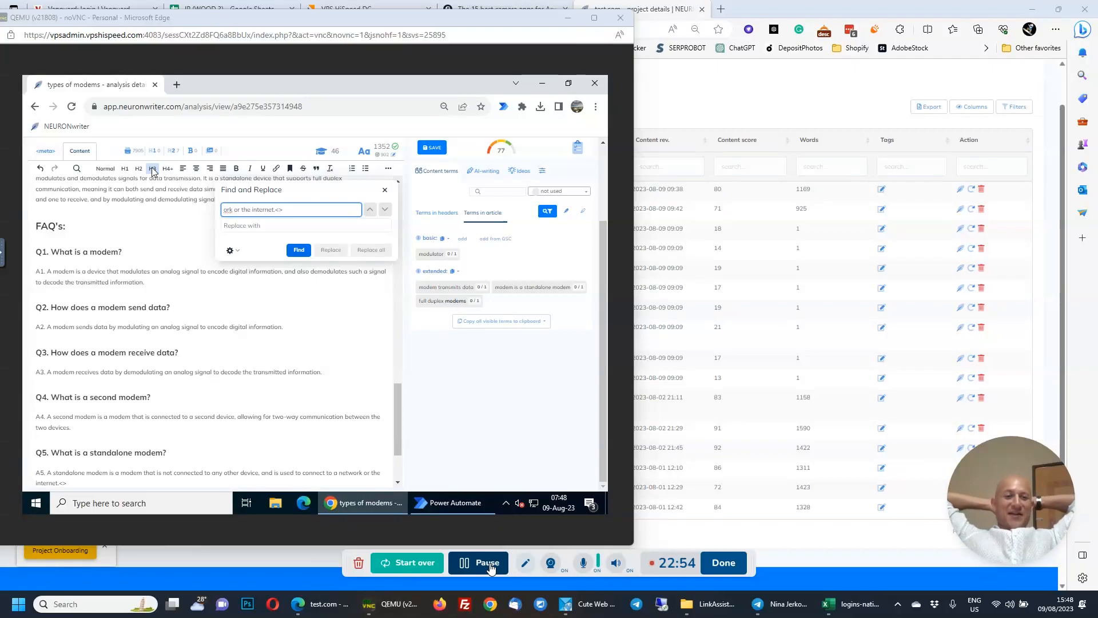
# Clear the "<>" marker ending answer A5 and format "Q6. What type of modem supports full duplex communication?" as Heading 3
pyautogui.press('Return')
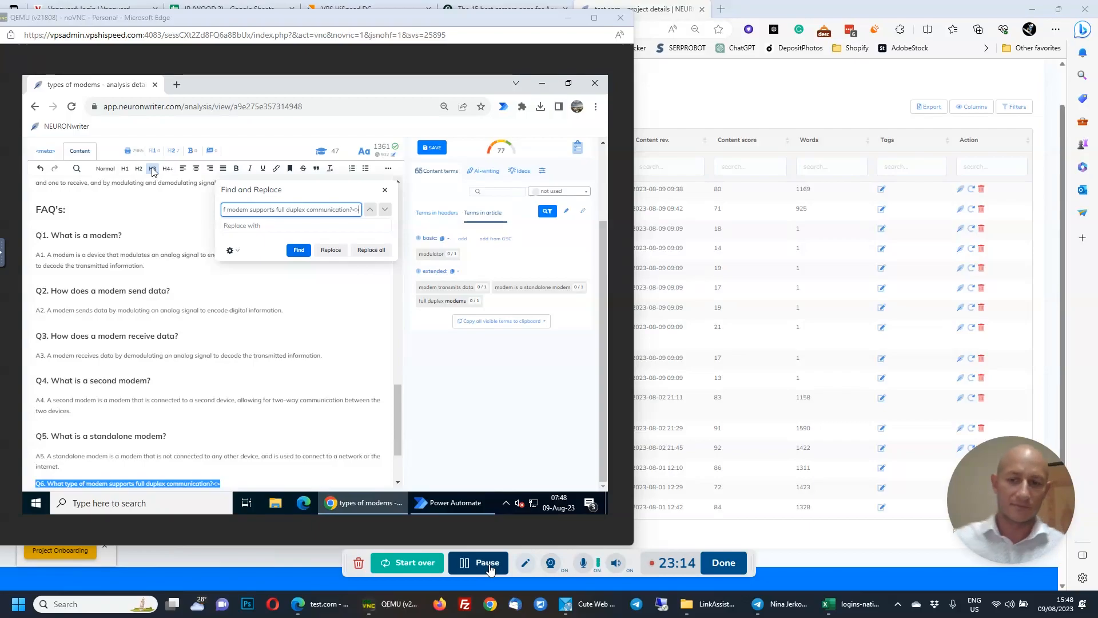
pyautogui.press('Escape')
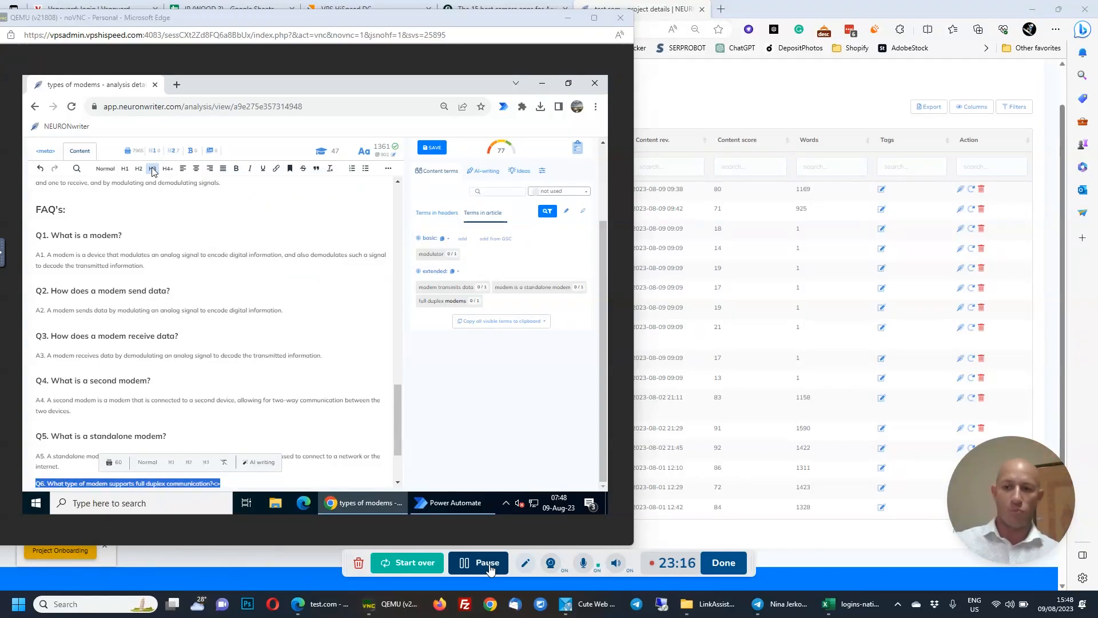
pyautogui.click(153, 170)
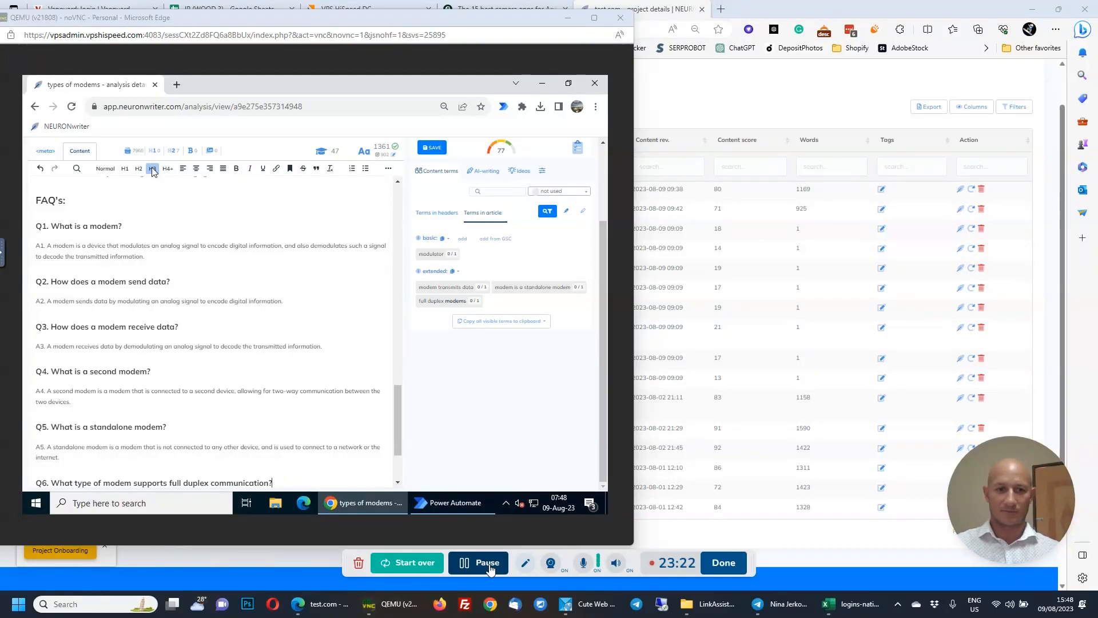
# Find the text "between two devices.<>" at the end of answer A6
pyautogui.hotkey('ctrl', 'f')
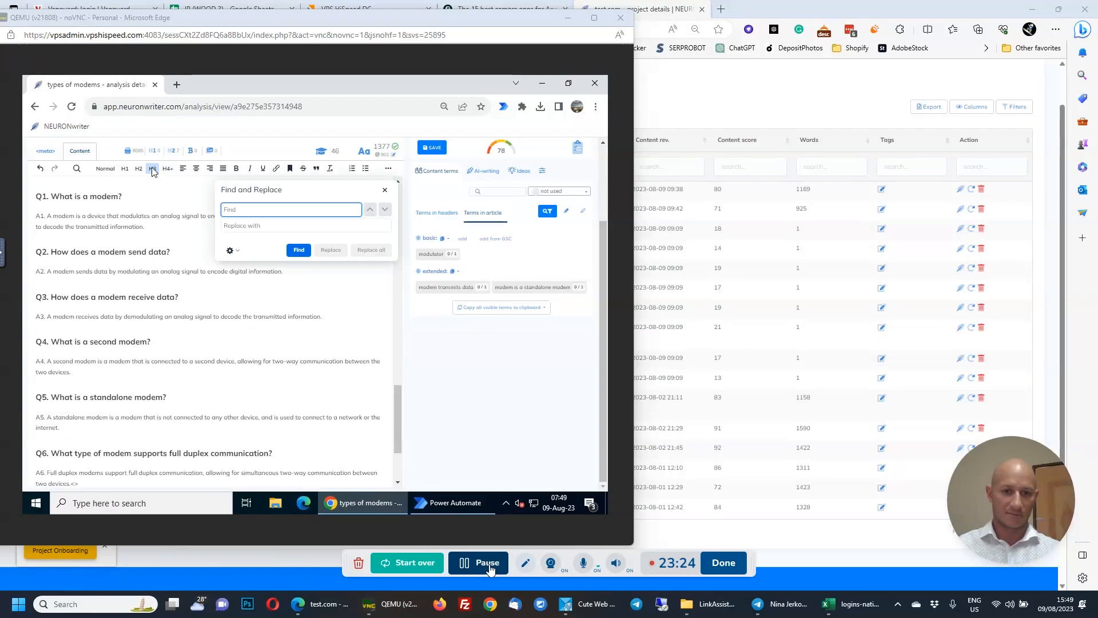
pyautogui.hotkey('ctrl', 'v')
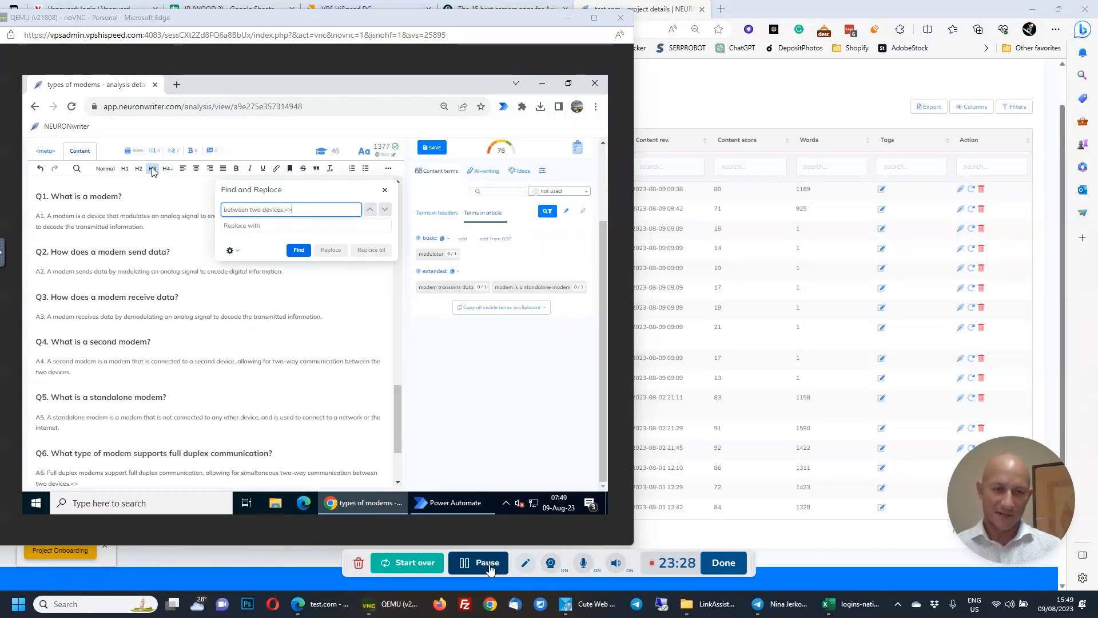
pyautogui.press('Return')
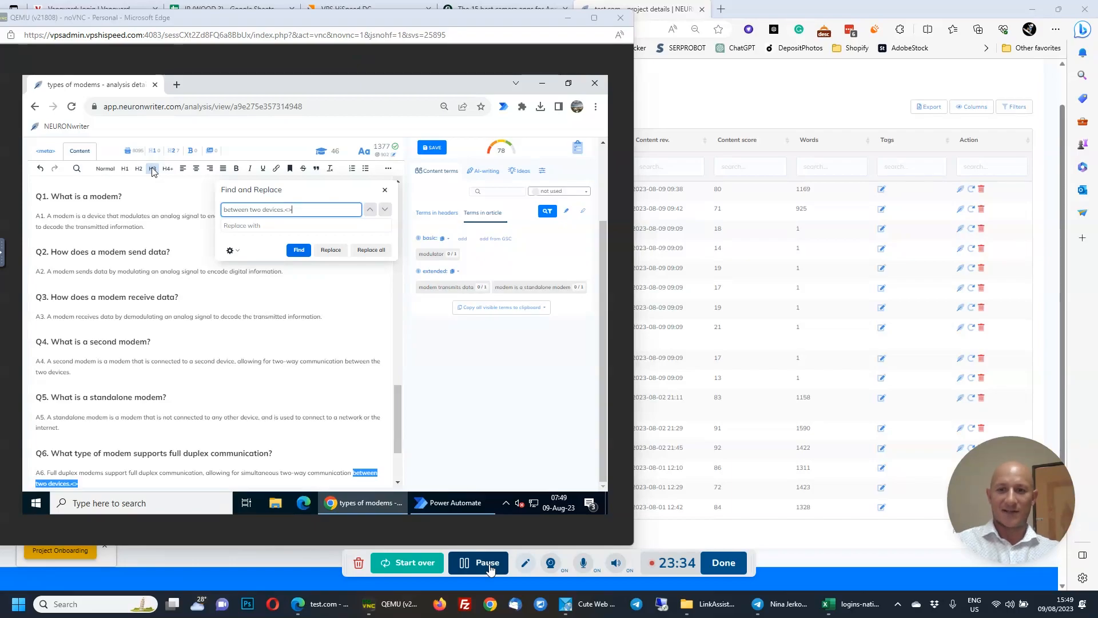
pyautogui.press('Escape')
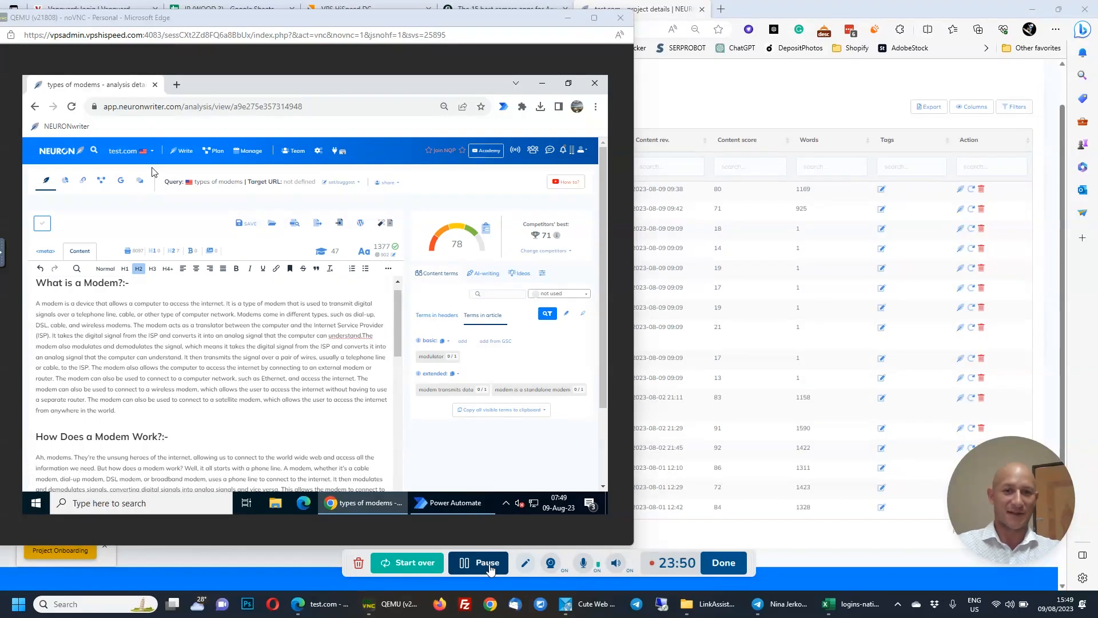
# Add the title "types of modems" above the first section as Heading 1 and open the article's meta details
pyautogui.press('Return')
pyautogui.write('types of modems')
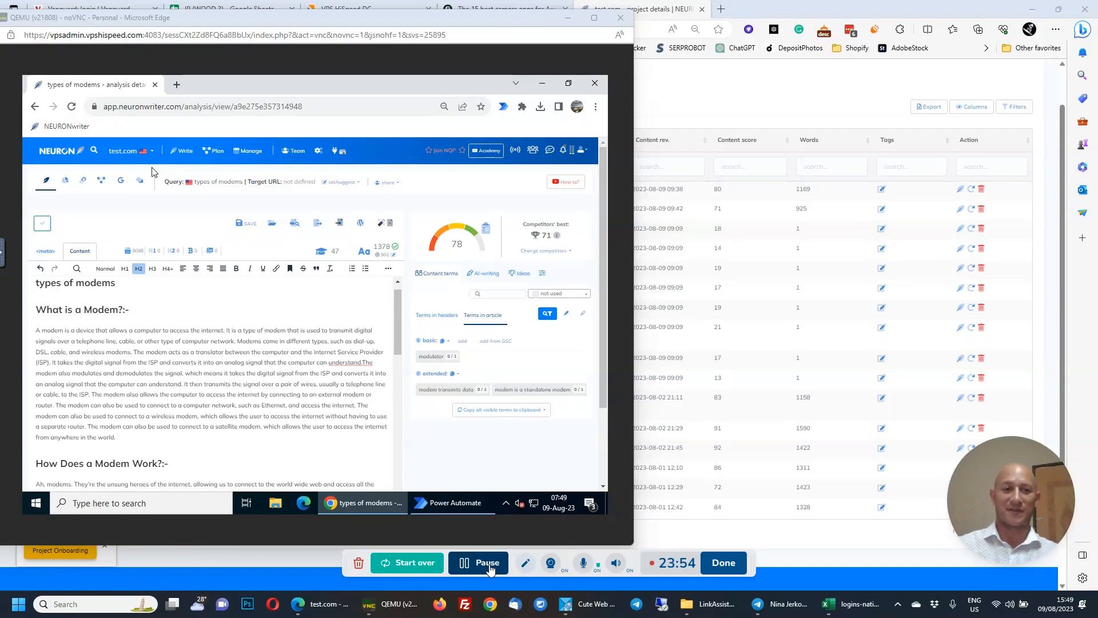
pyautogui.hotkey('ctrl', 'f')
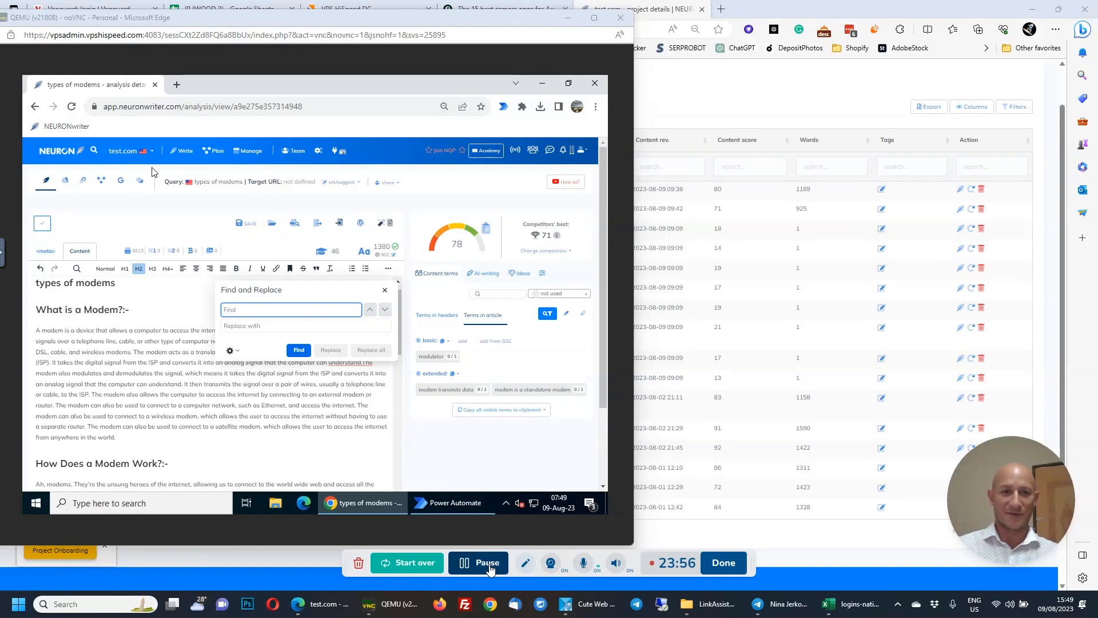
pyautogui.press('Escape')
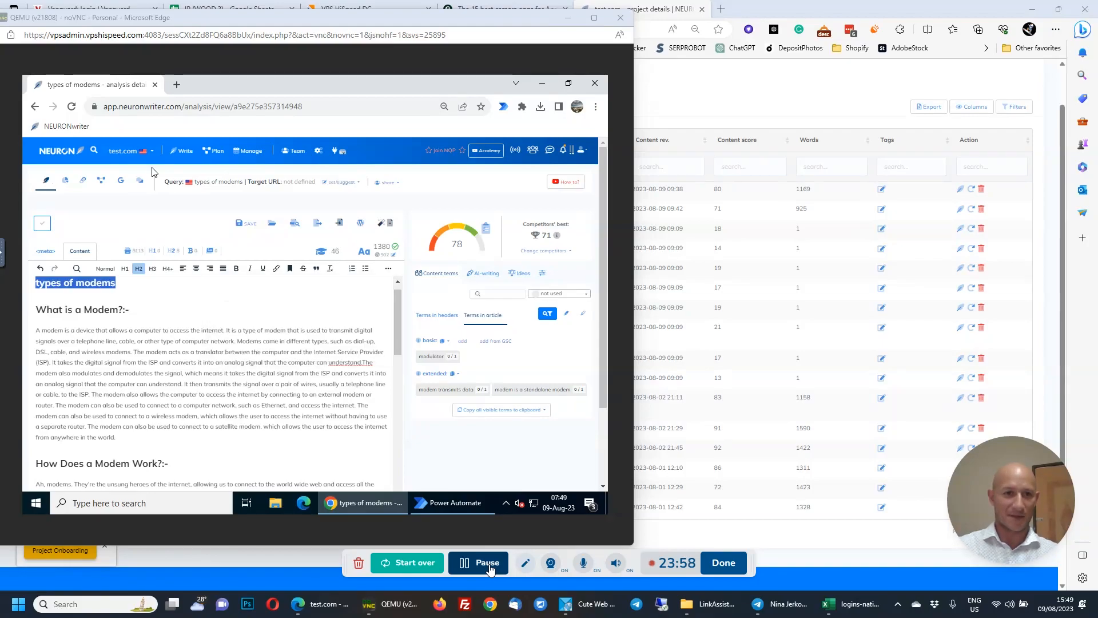
pyautogui.click(124, 269)
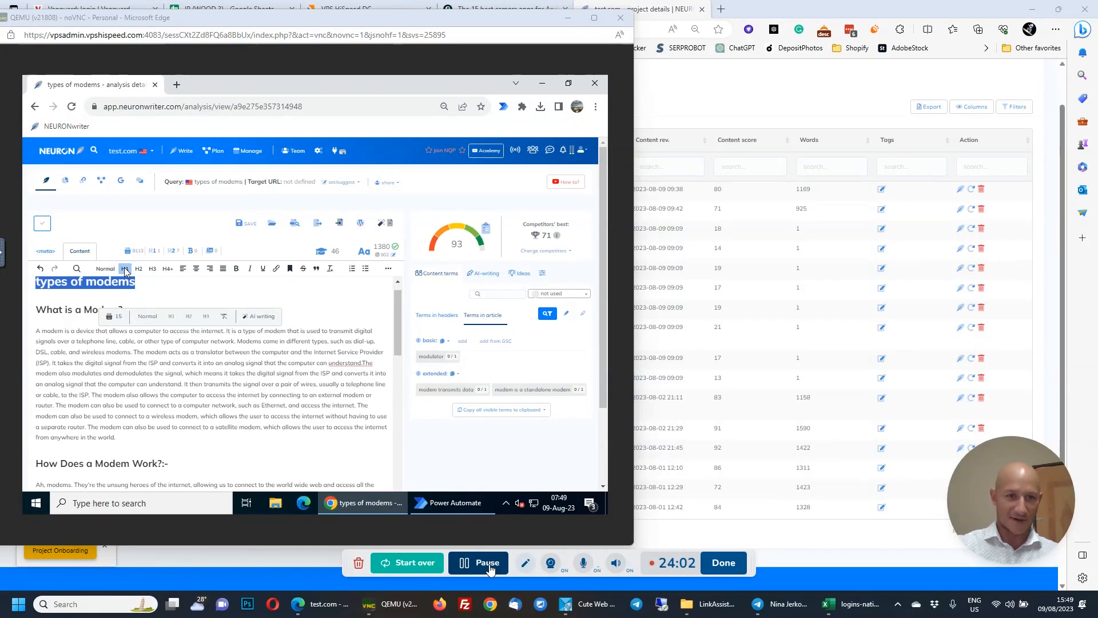
pyautogui.click(47, 255)
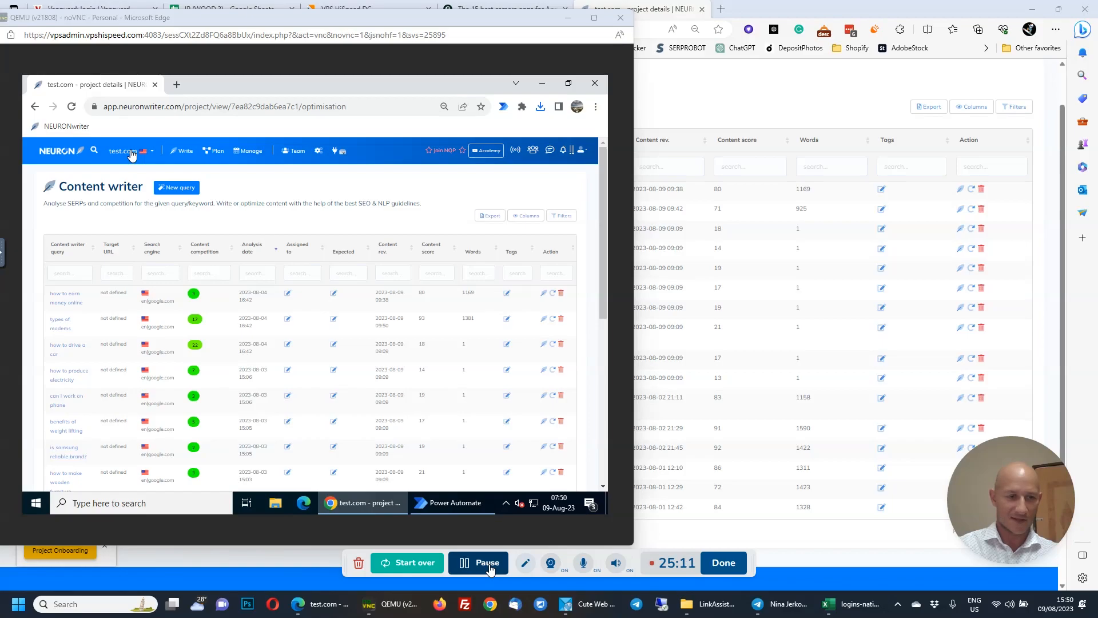
# Open the "how to drive a car" query from the test.com content writer list
pyautogui.click(70, 350)
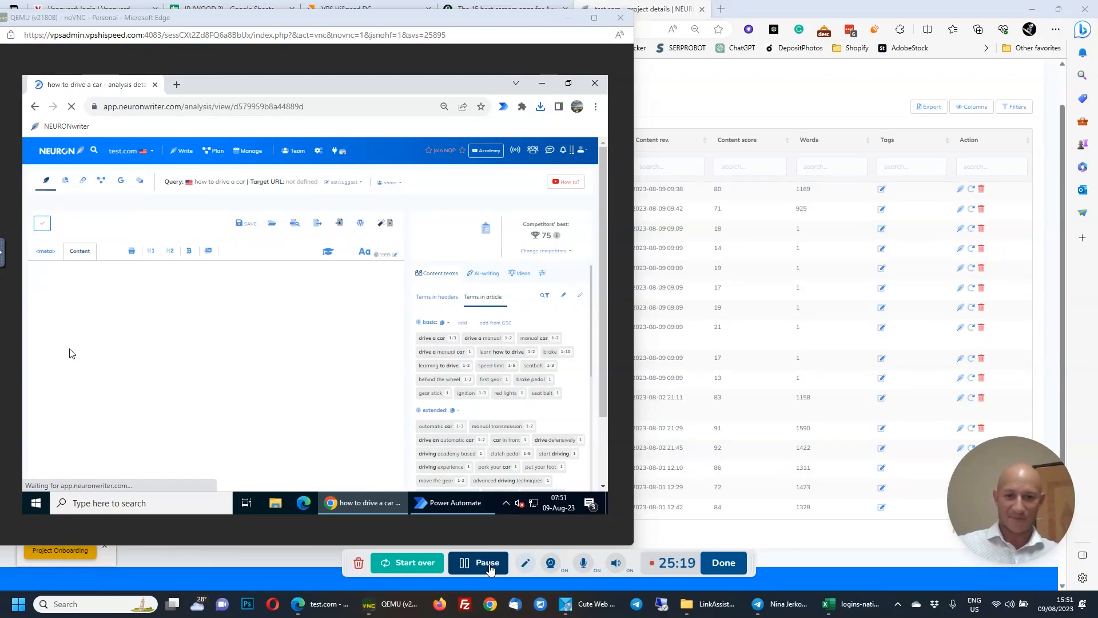
pyautogui.click(491, 570)
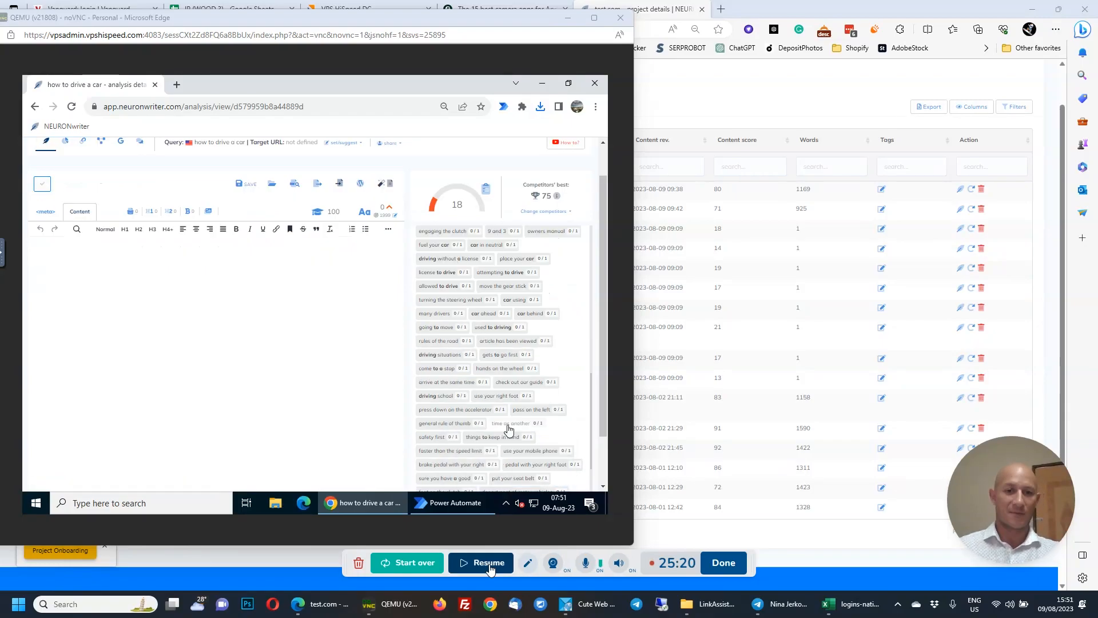
pyautogui.click(490, 569)
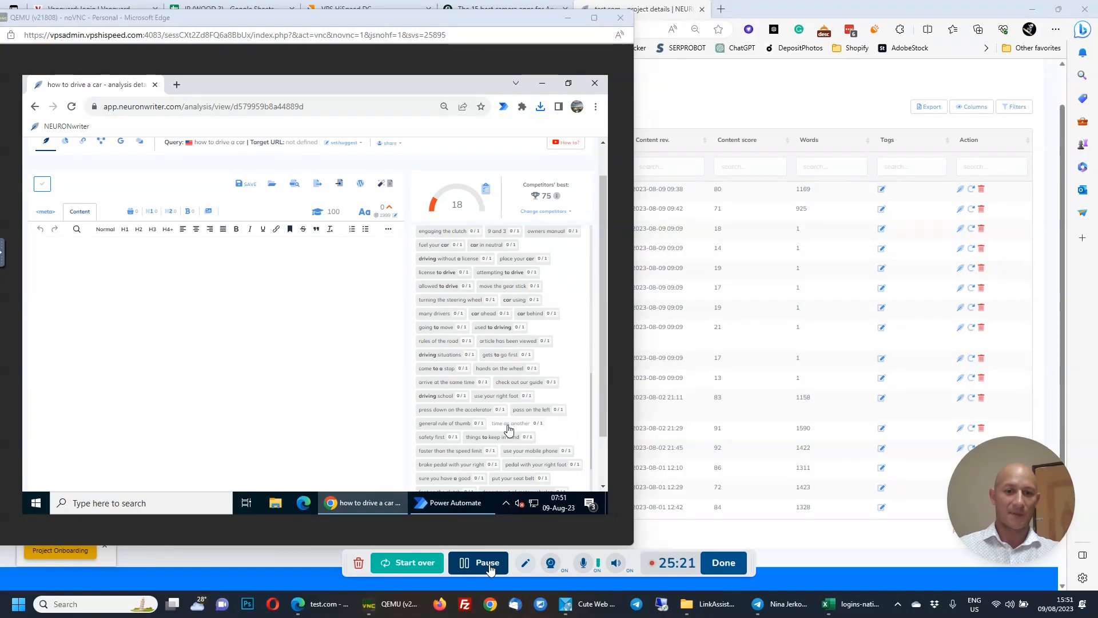